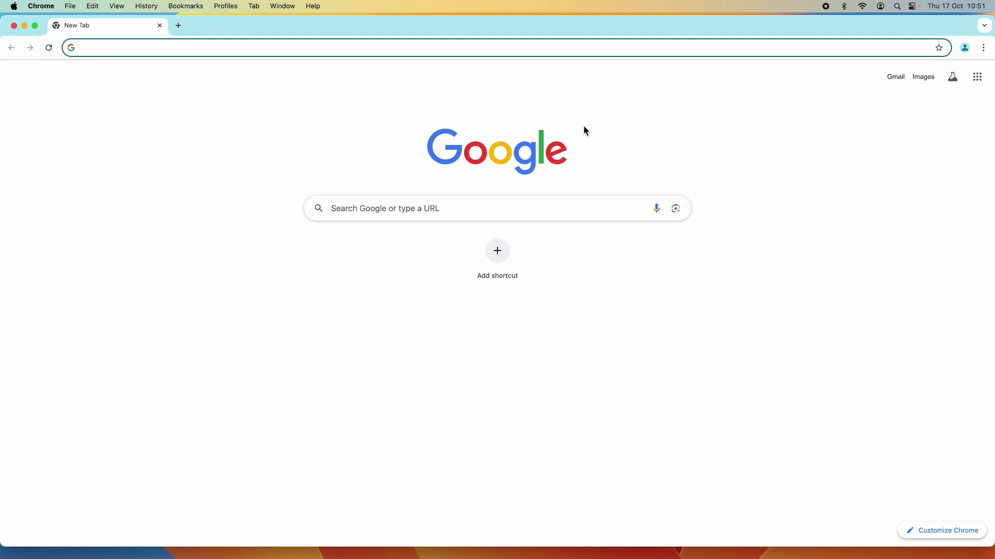
- Open the OpenJDK 23 release page at jdk.java.net/23
type("jd")
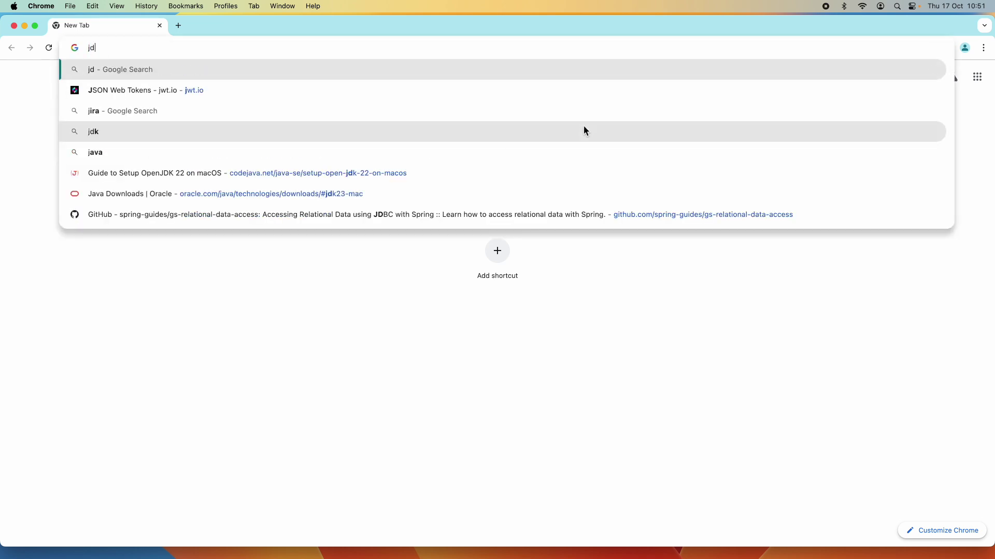
type("k.java.net/23")
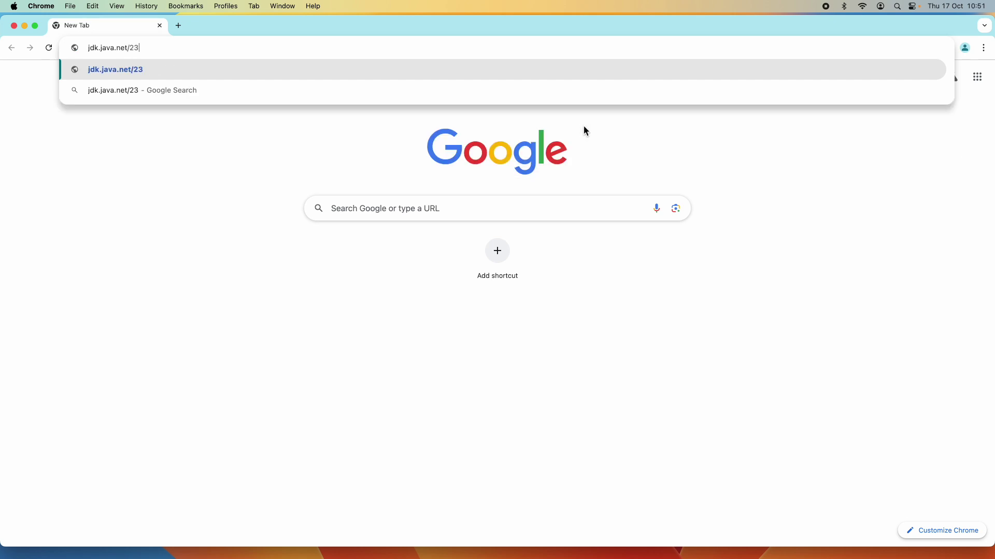
key("Return")
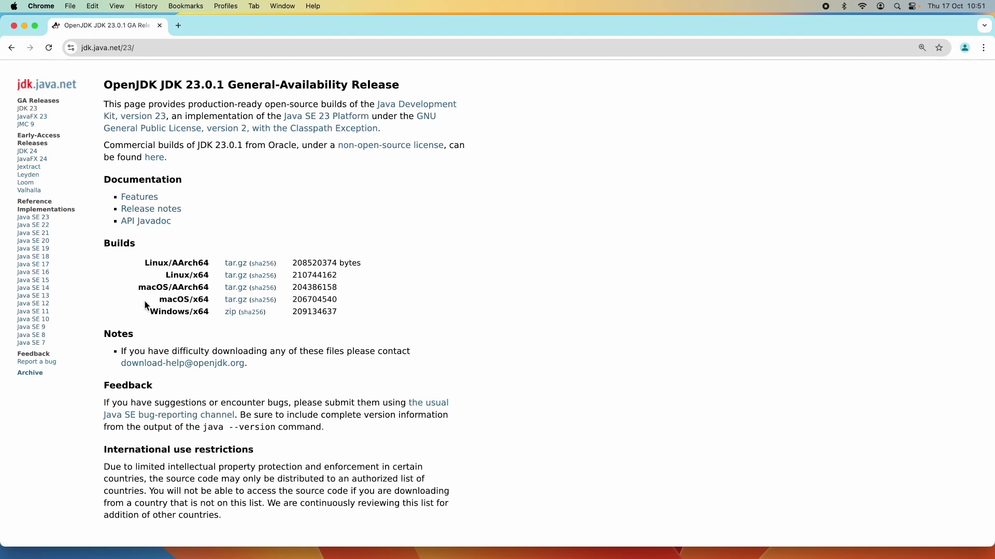
- Download the macOS/x64 tar.gz build and save openjdk-23.0.1_macos-x64_bin.tar.gz in the Downloads folder
scroll(158, 304, "down", 1)
left_click_drag(158, 303, 345, 301)
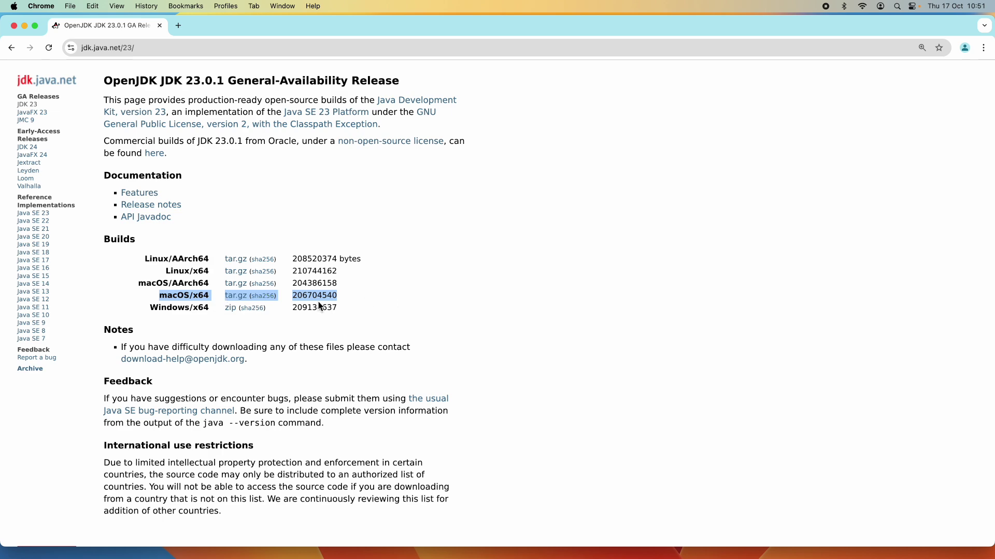
left_click(309, 346)
scroll(198, 307, "down", 2)
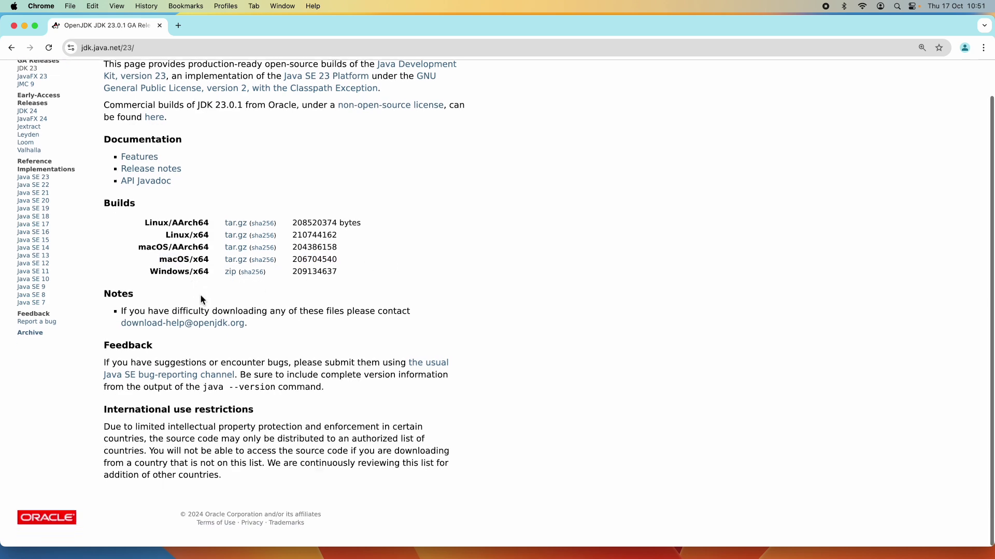
left_click(238, 266)
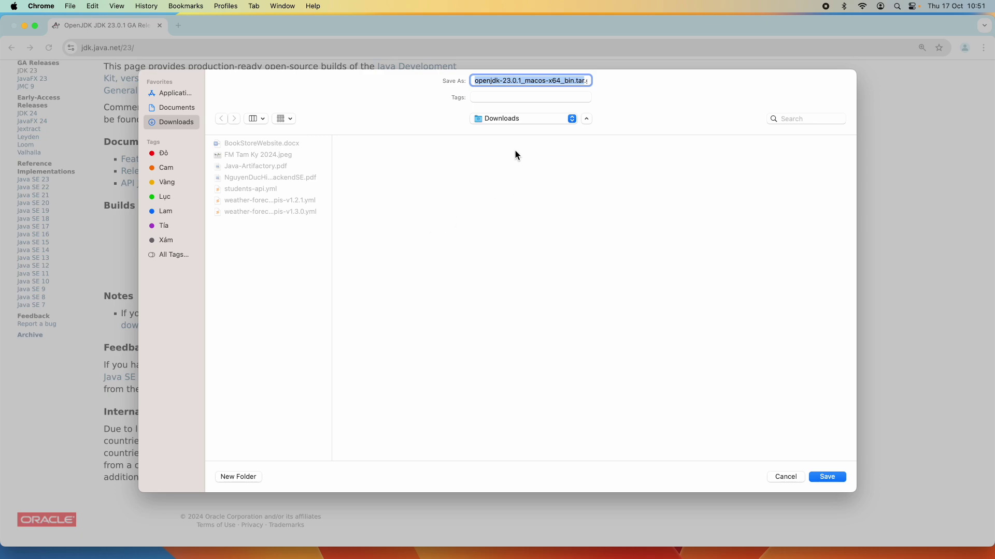
left_click(836, 477)
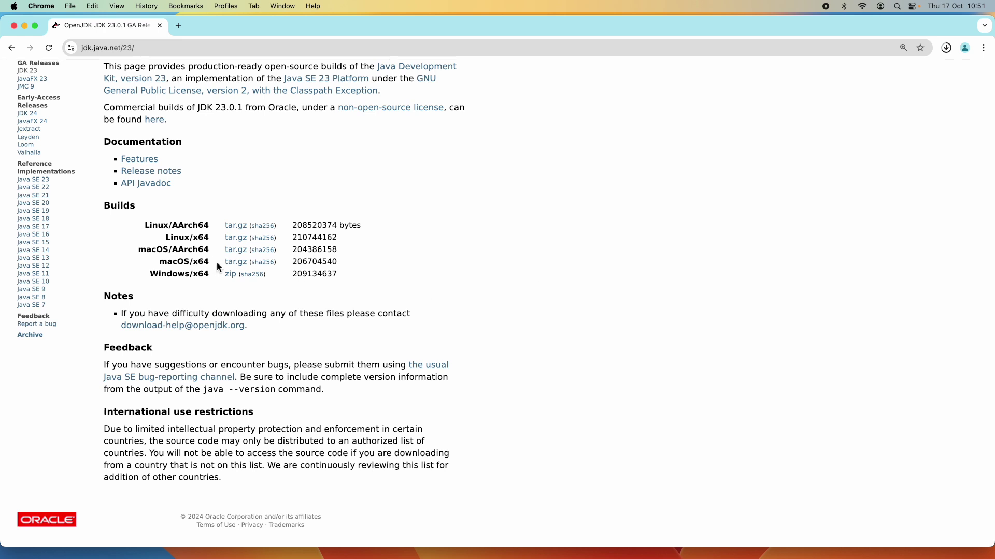
- Open the sha256 checksum of the macOS/x64 build in a separate tab, keeping the release page open
left_click(267, 264)
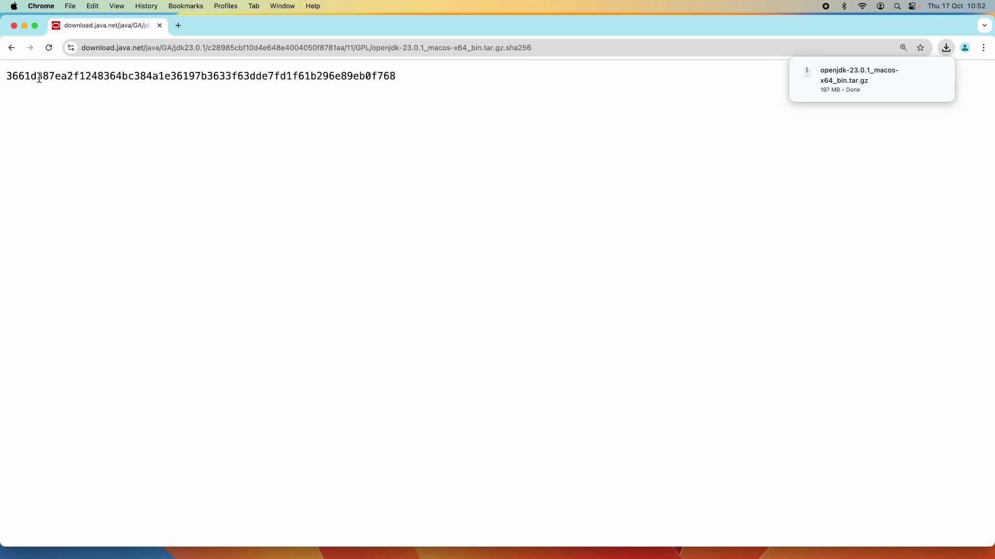
left_click(11, 48)
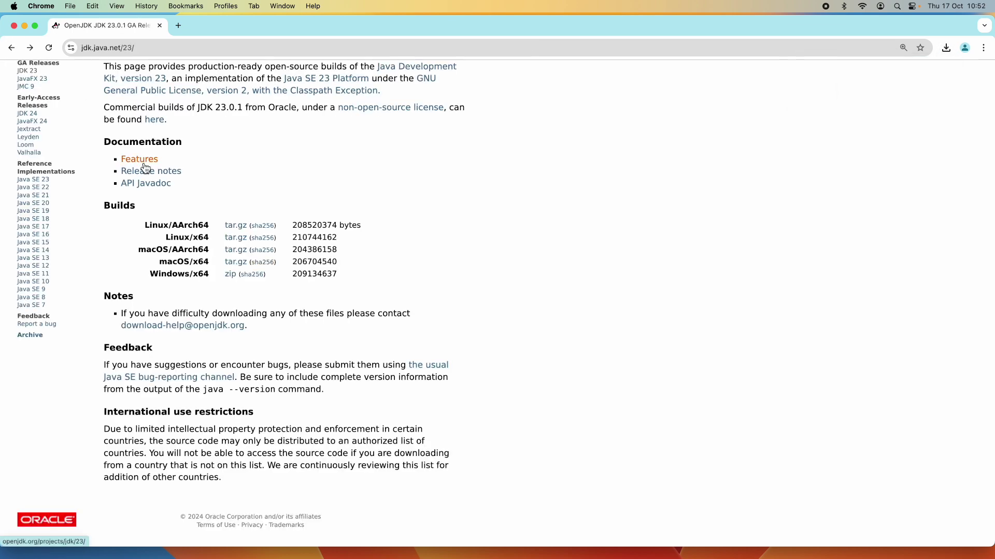
right_click(268, 265)
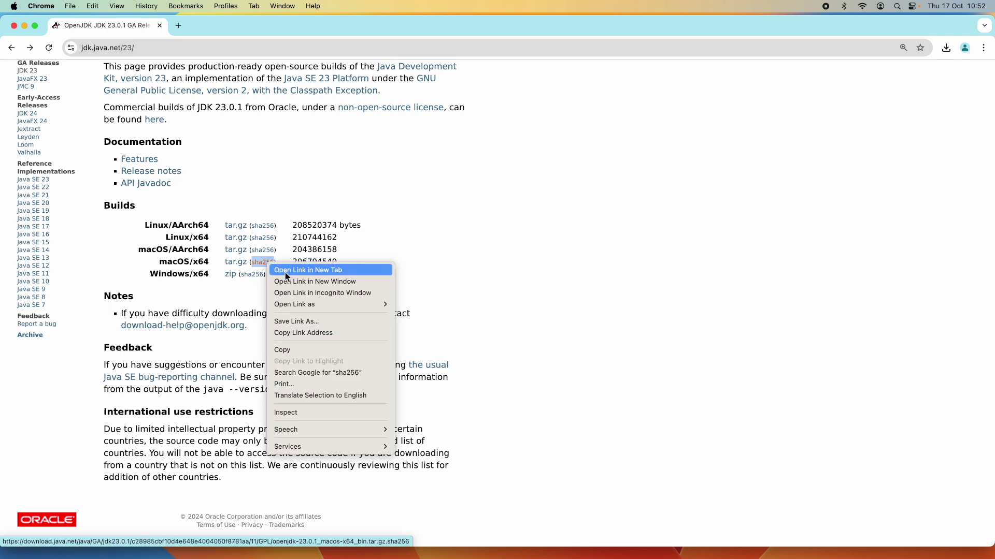
left_click(284, 271)
left_click(196, 30)
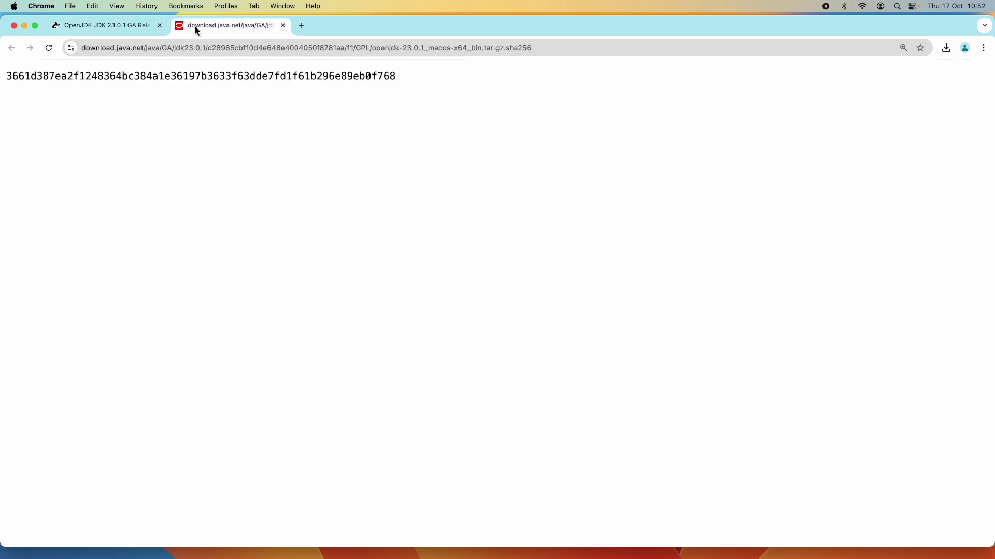
- Show the downloaded JDK archive in Finder and place the window so the published checksum stays readable
left_click(948, 50)
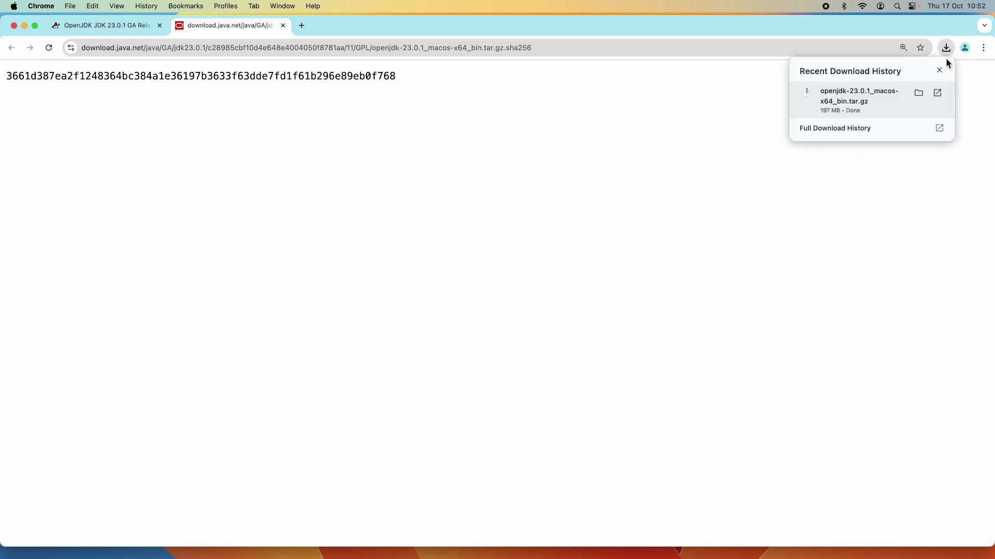
left_click(919, 94)
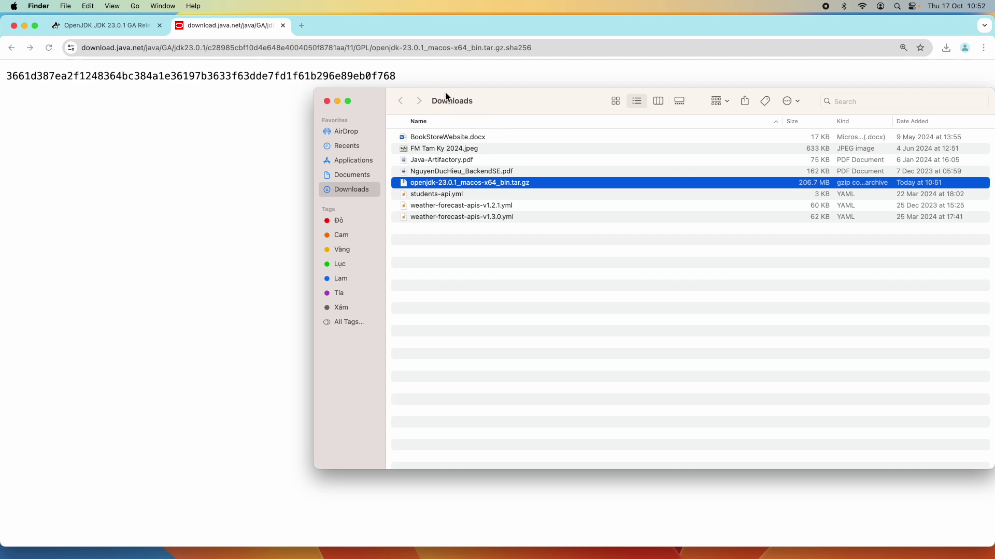
left_click_drag(442, 95, 331, 123)
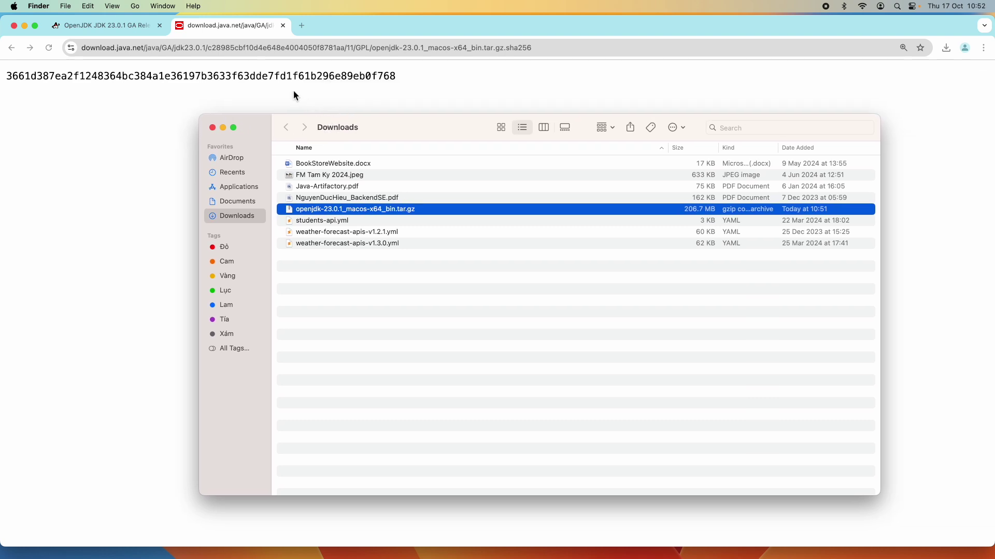
- Highlight the entire published SHA-256 checksum on the web page and return to the Finder window
left_click(261, 82)
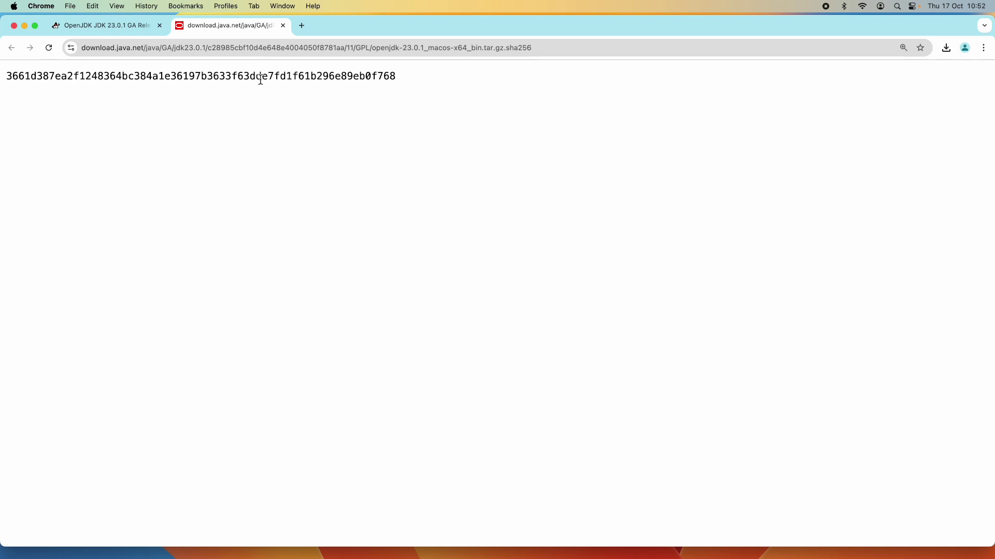
double_click(261, 78)
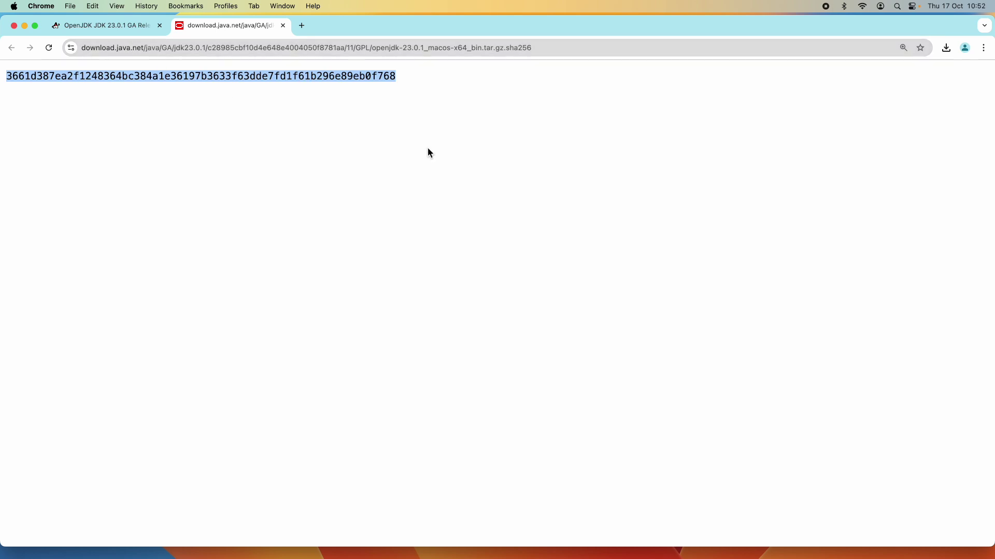
key("super+Tab")
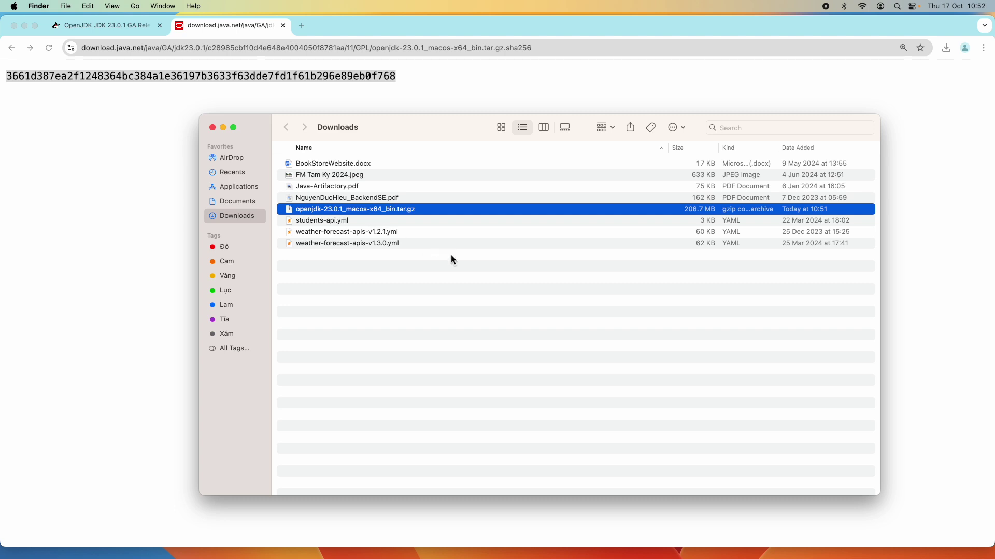
- Search the Mac for the Terminal application and switch to a new Terminal window
mouse_move(669, 558)
key("super+space")
type("terin")
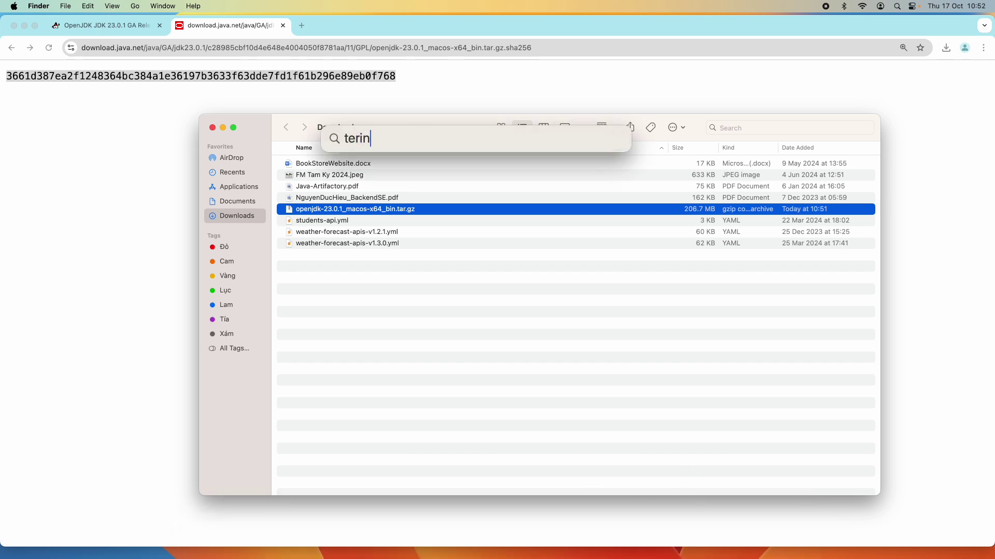
key("BackSpace")
key("BackSpace")
type("main")
key("BackSpace")
key("BackSpace")
key("BackSpace")
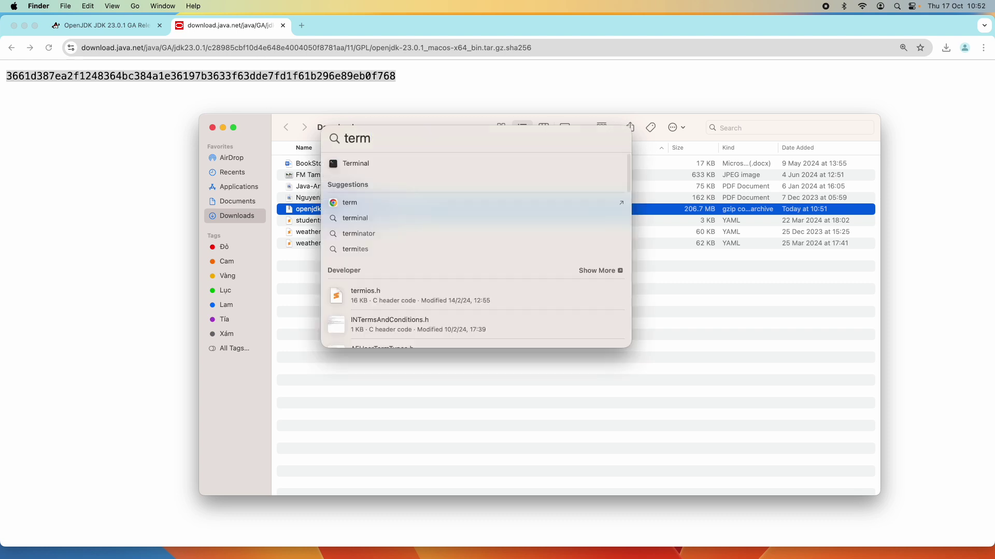
type("i")
key("Return")
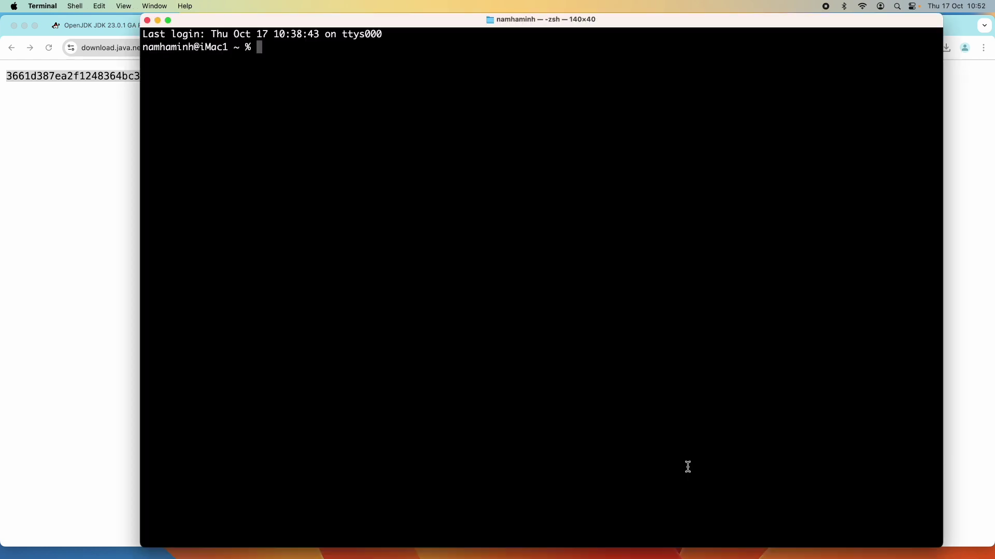
- Change to the Downloads directory and list its files to locate the JDK archive
type("cd Download")
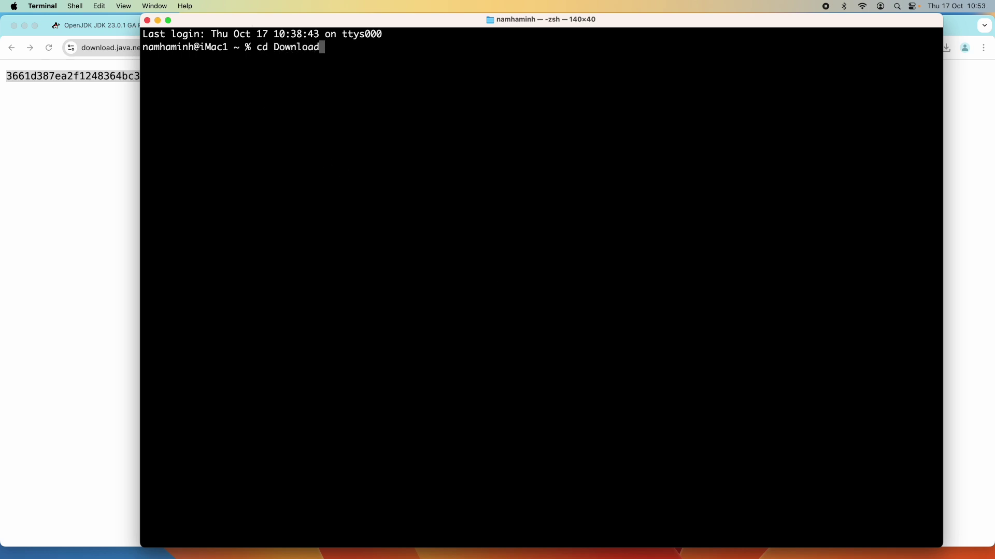
type("s")
key("Return")
type("ls")
key("Return")
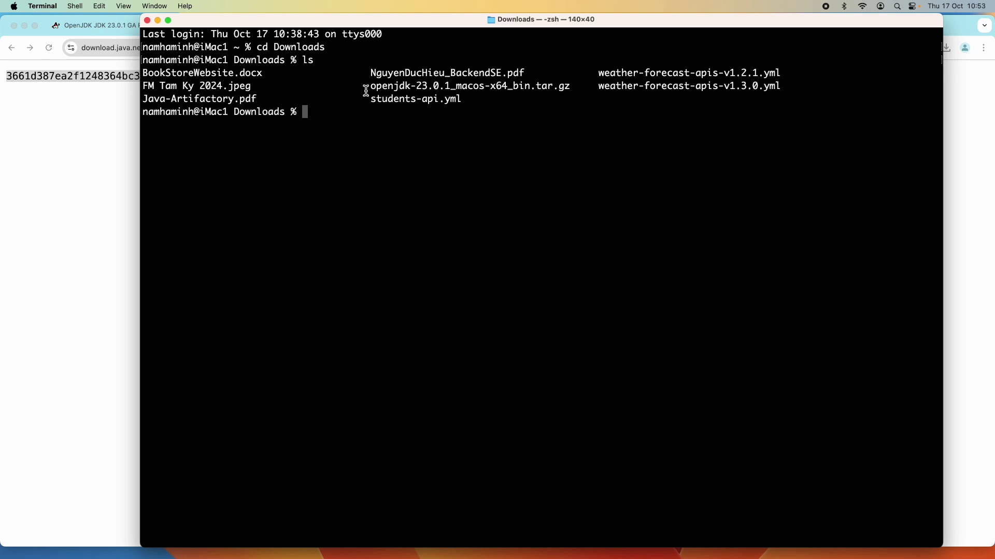
left_click_drag(368, 87, 573, 87)
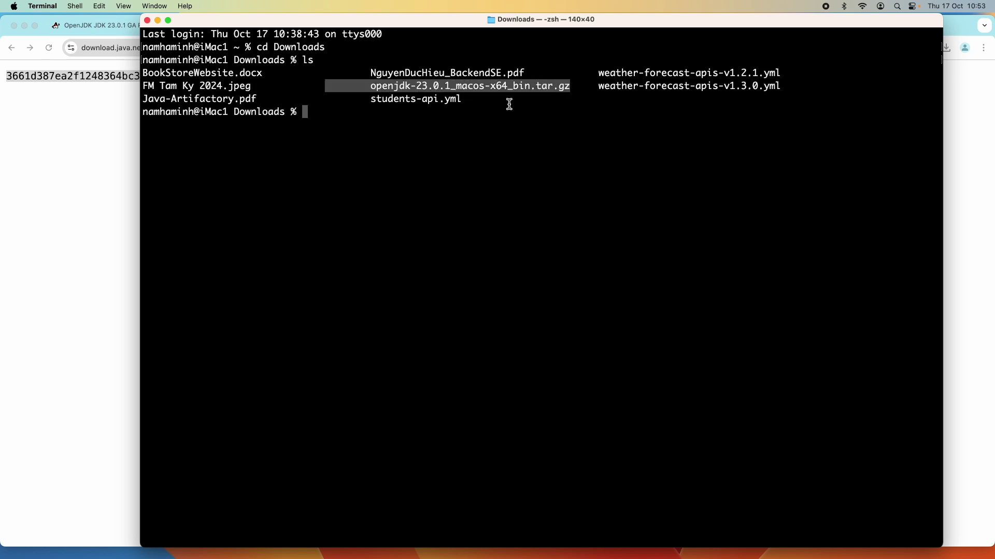
left_click(436, 119)
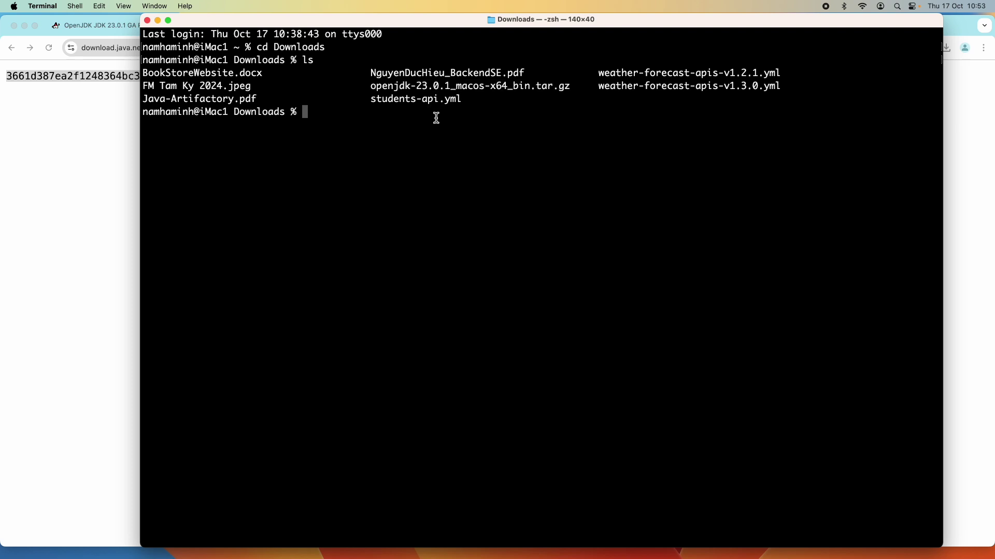
- Compute the archive's SHA-256 checksum by running shasum -a 256 openjdk-23.0.1_macos-x64_bin.tar.gz
type("shasum -a 256 open")
key("Tab")
key("Return")
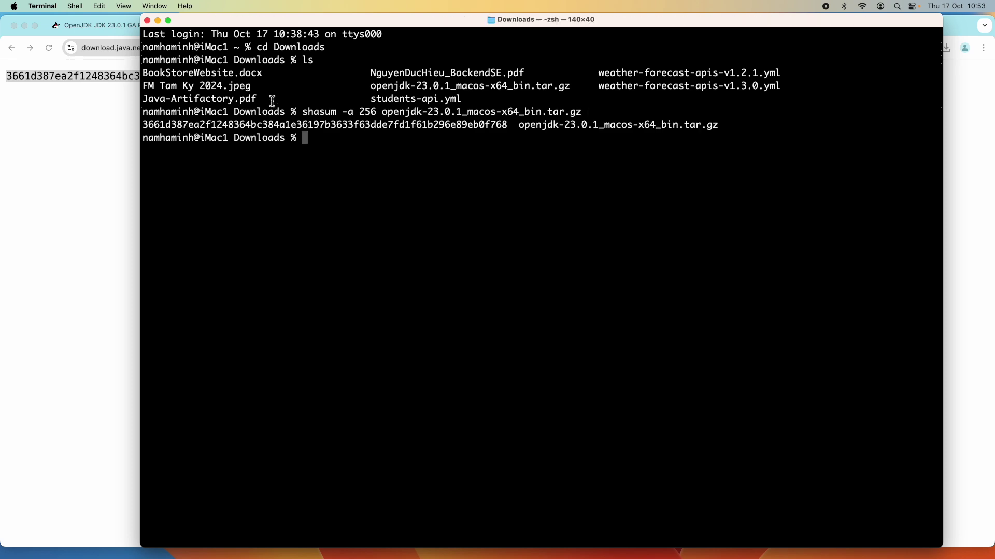
- Highlight the computed checksum and reposition the Terminal window to compare it with the published one
left_click(144, 124)
left_click_drag(144, 125, 501, 125)
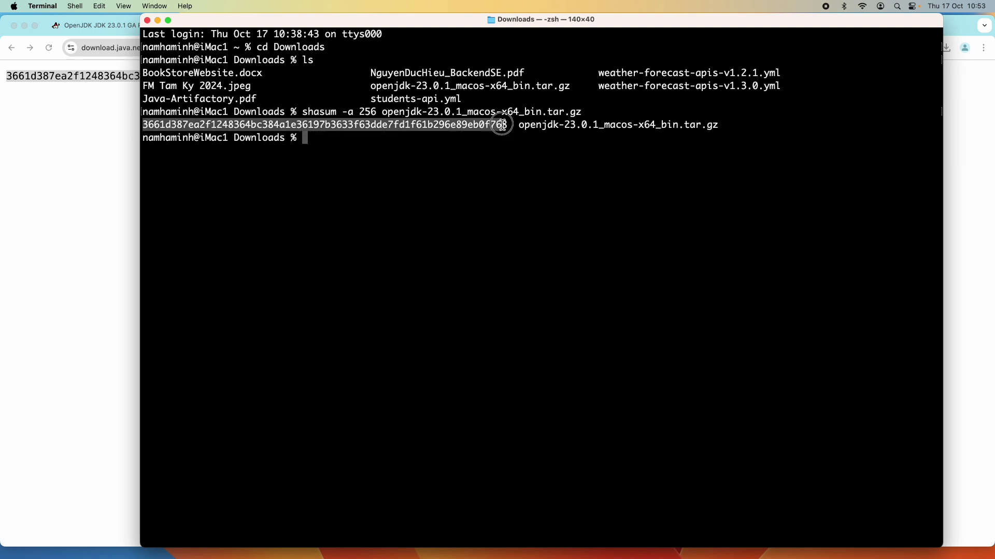
left_click_drag(339, 19, 222, 122)
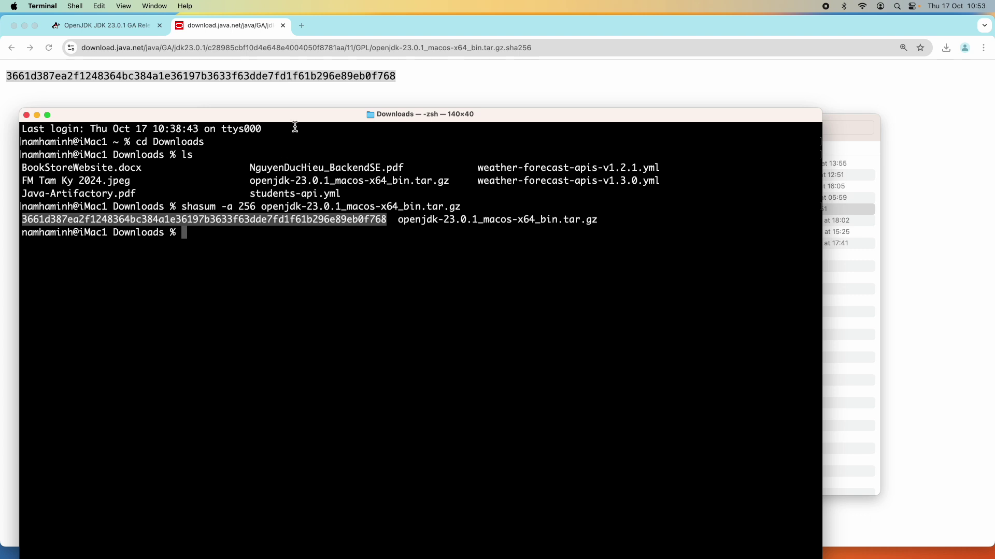
left_click_drag(300, 115, 347, 51)
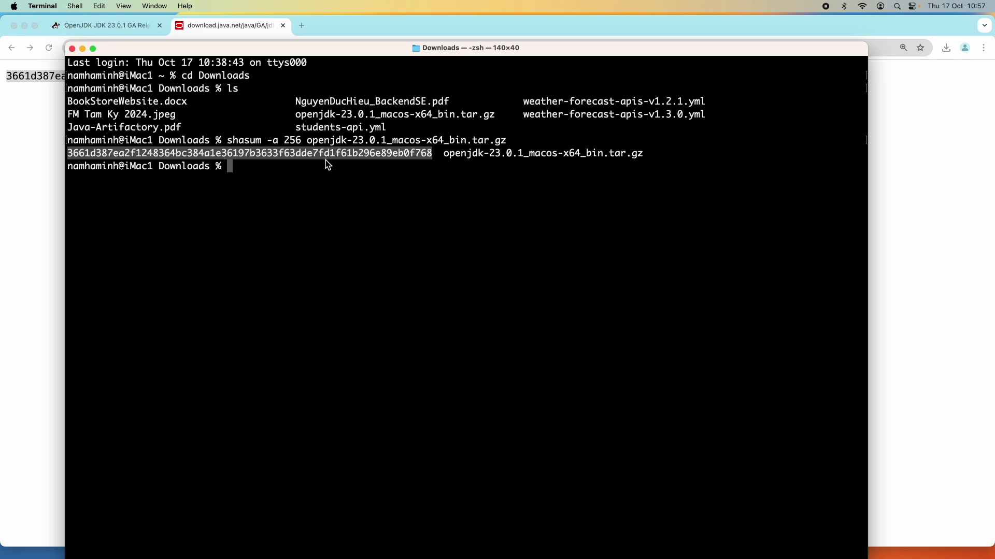
- Create an OpenJDK directory in the home folder with mkdir $HOME/OpenJDK
left_click(294, 178)
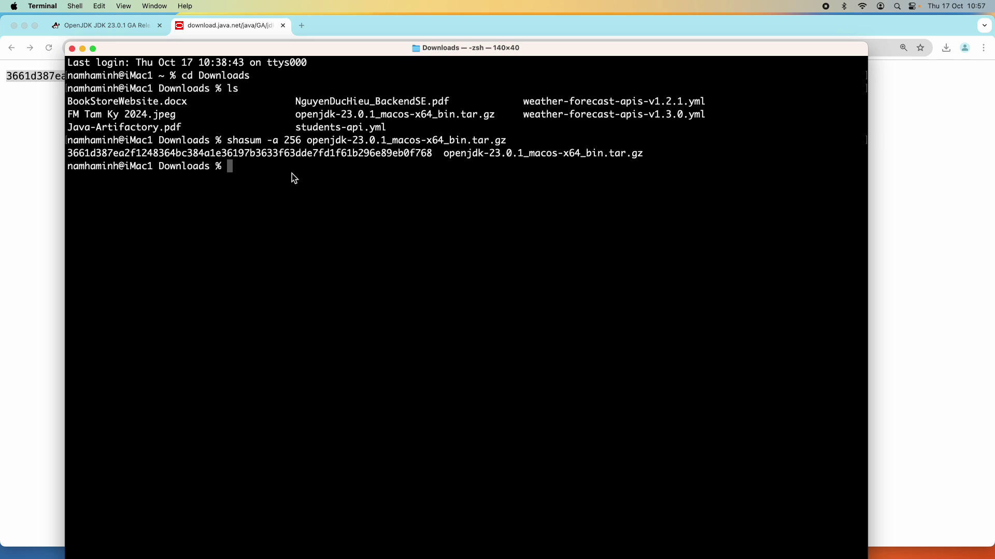
type("mkdir $HOME/OpenJDK")
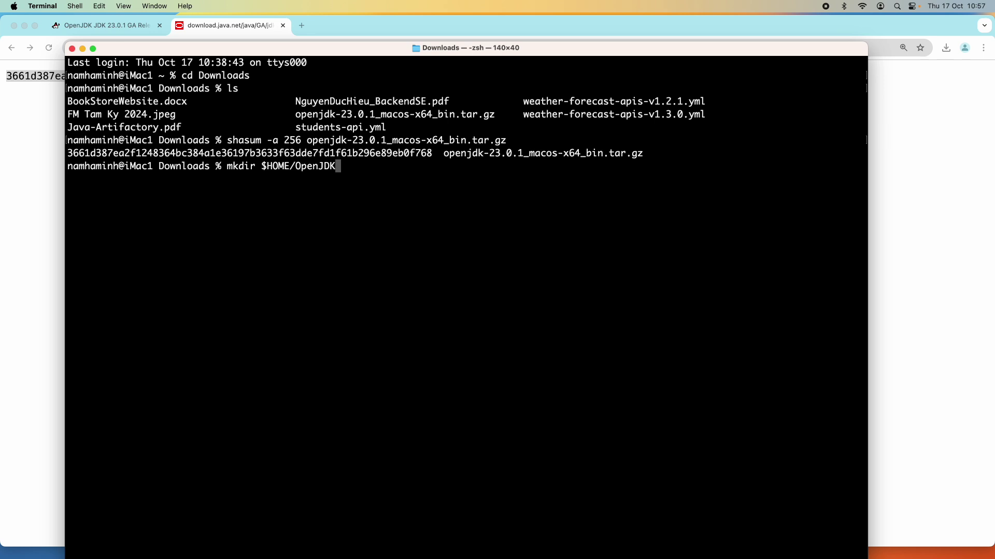
key("Return")
- Extract openjdk-23.0.1_macos-x64_bin.tar.gz into $HOME/OpenJDK with tar -xf and the -C option
type("tar ")
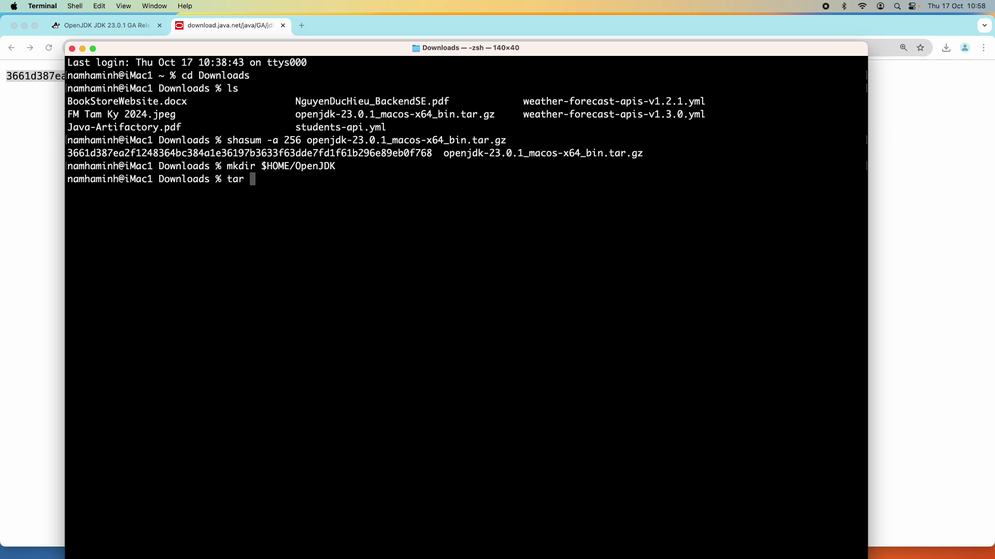
type("-xf op")
key("Tab")
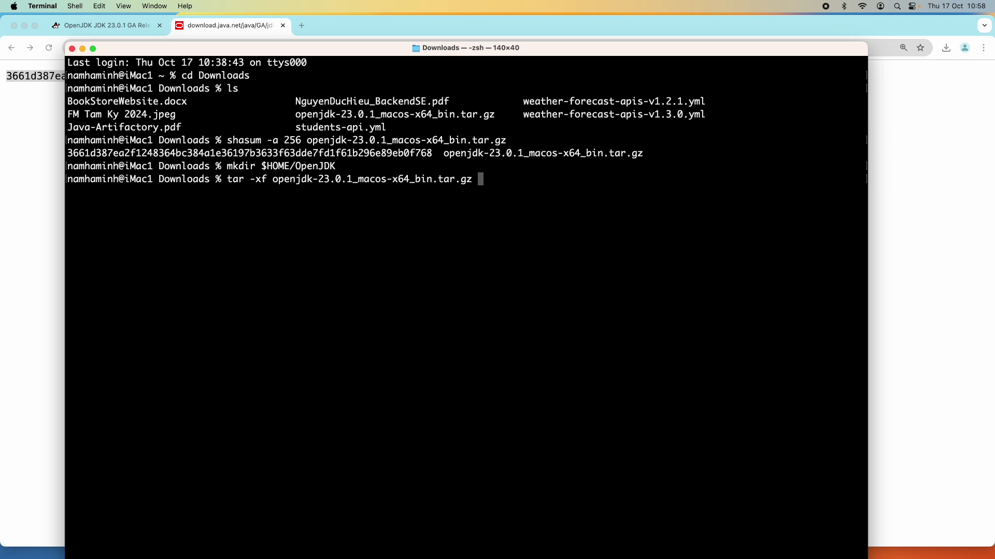
type("-C $HOME/")
type("OpenJDK")
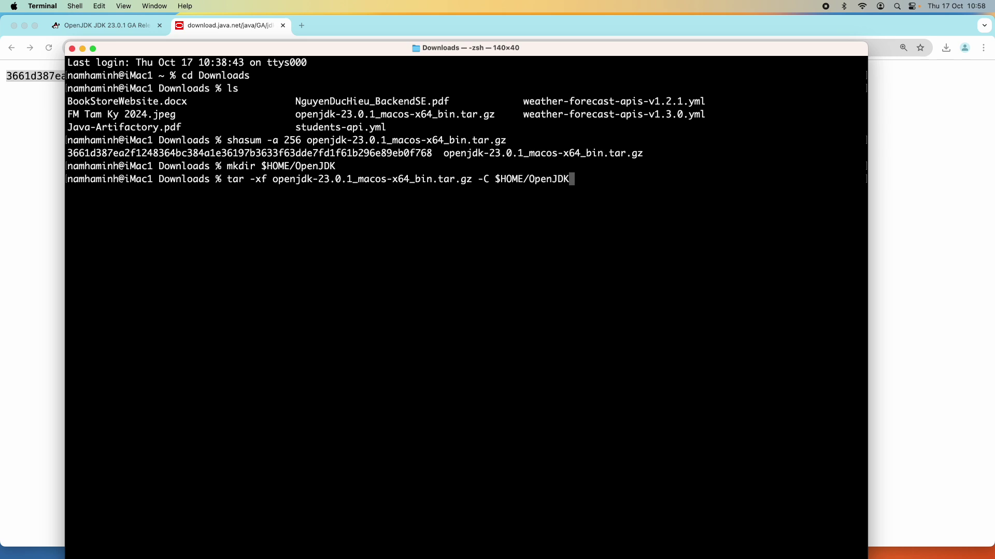
key("Return")
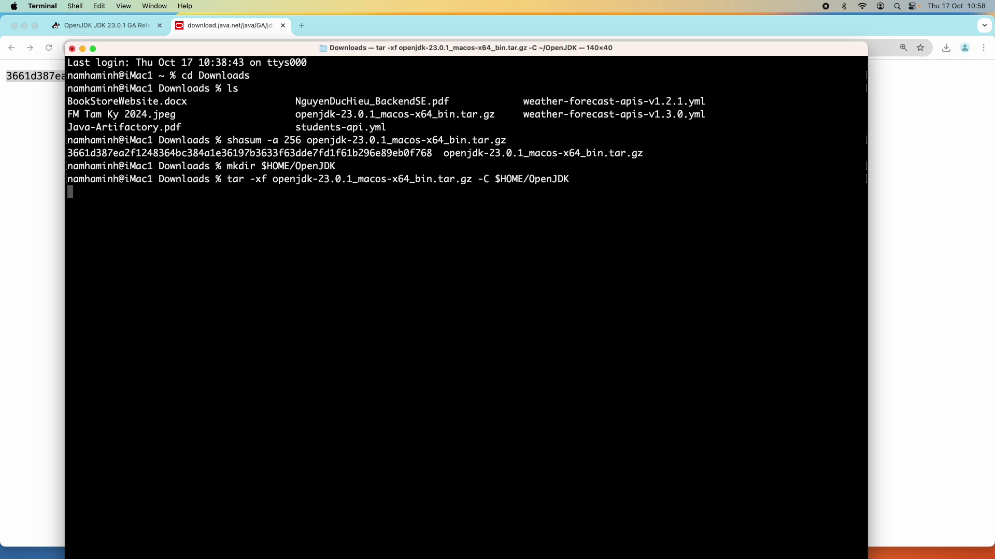
type("cd $HOM#")
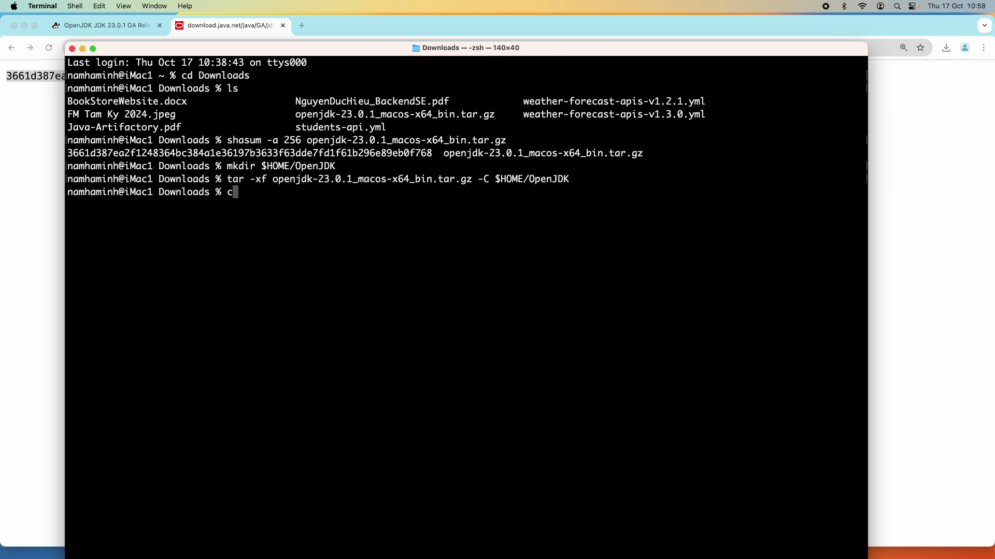
key("Return")
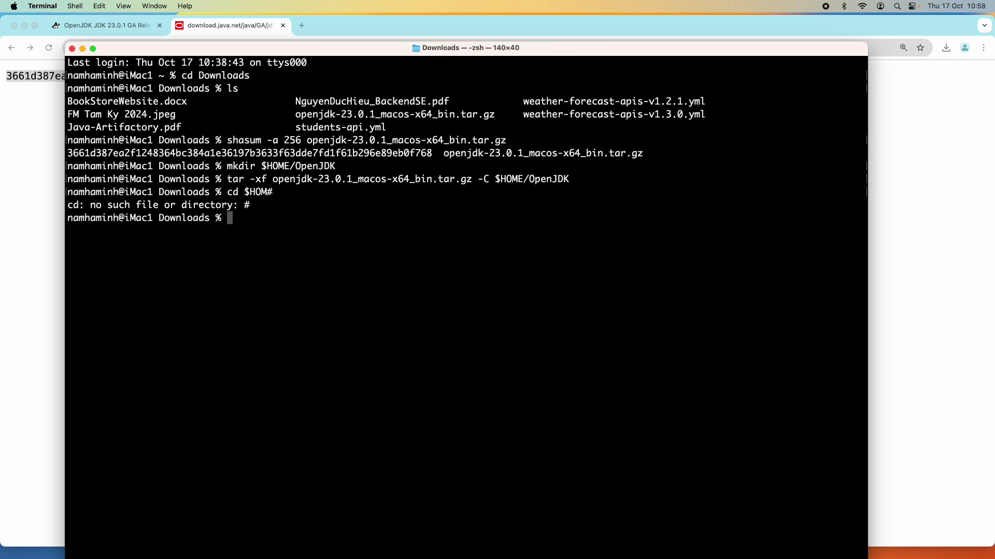
type("cd $HOM#")
key("Return")
- Change to the home directory with cd $HOME and list its contents with ls
type("cd $HOME")
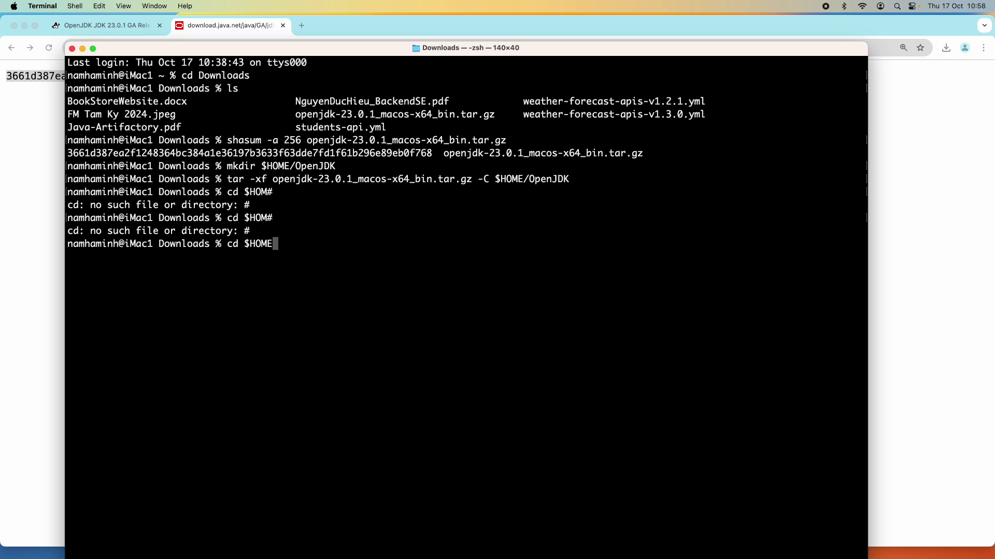
key("Return")
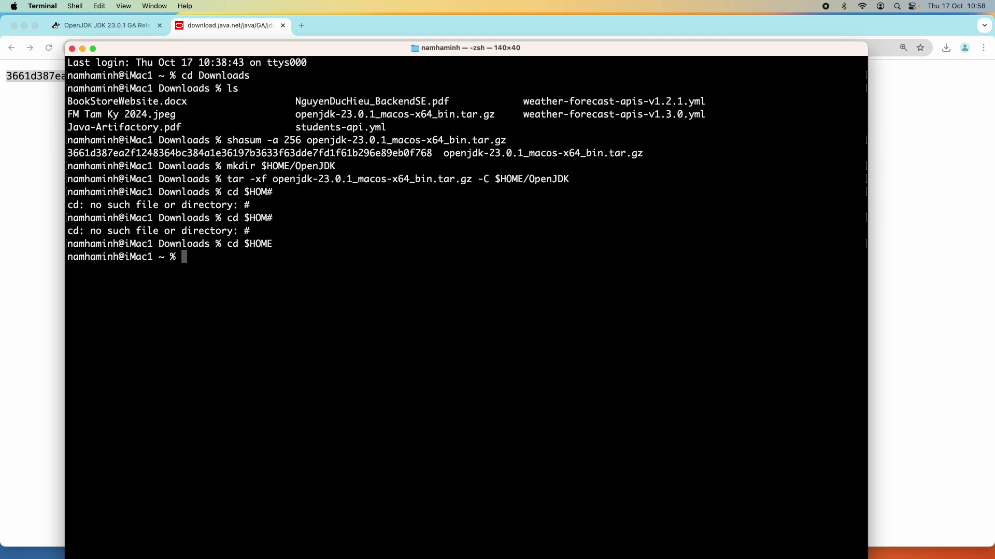
type("ls")
key("Return")
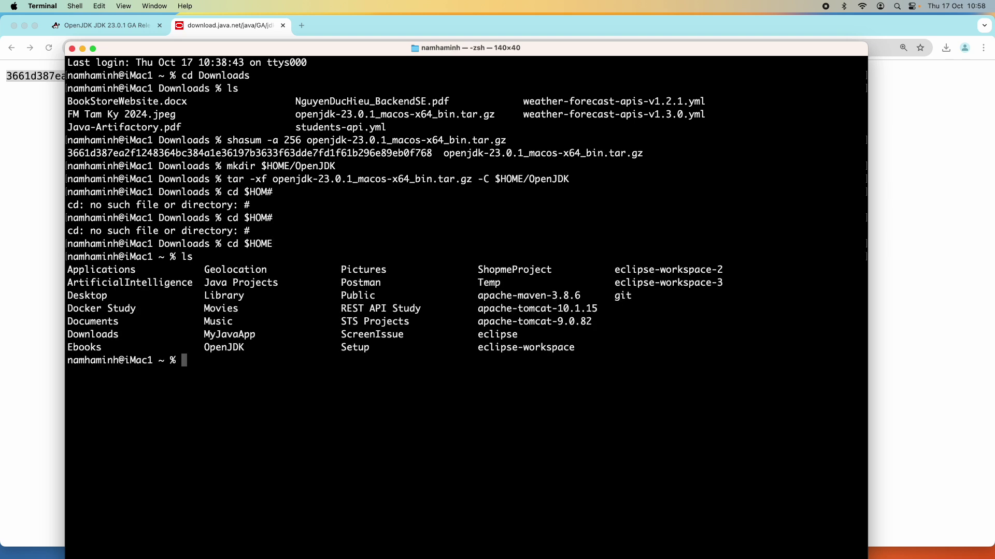
- Change into the OpenJDK directory, list its contents, and highlight the extracted jdk-23.0.1.jdk folder name
type("cd Openj")
key("Tab")
key("Return")
type("ls")
key("Return")
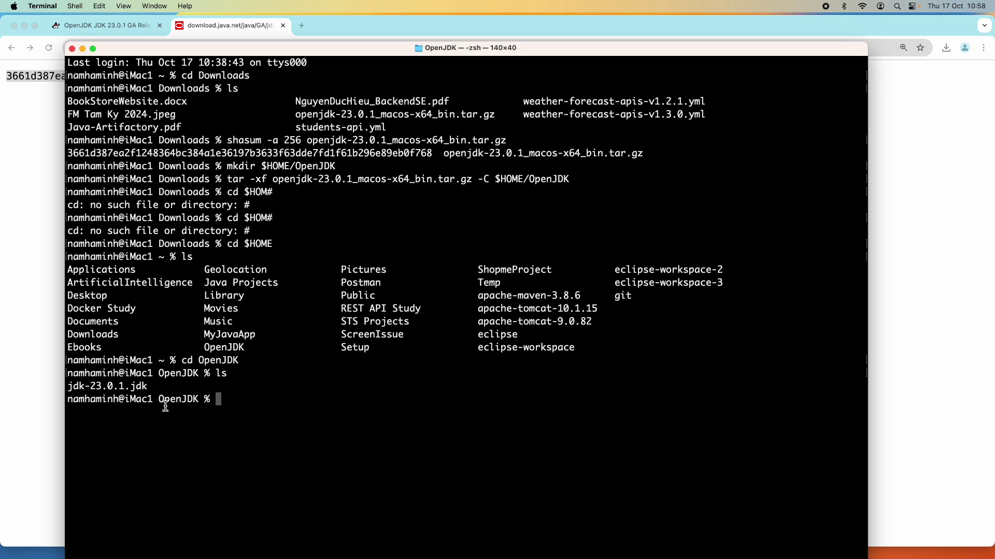
left_click_drag(150, 388, 64, 389)
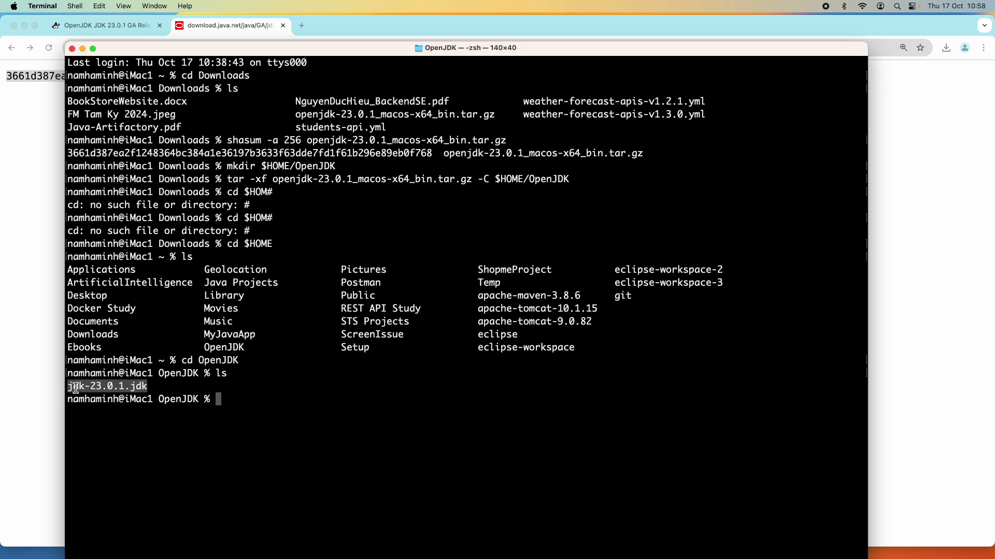
left_click(229, 406)
- Clear the terminal screen and list the OpenJDK directory's contents again
type("clear")
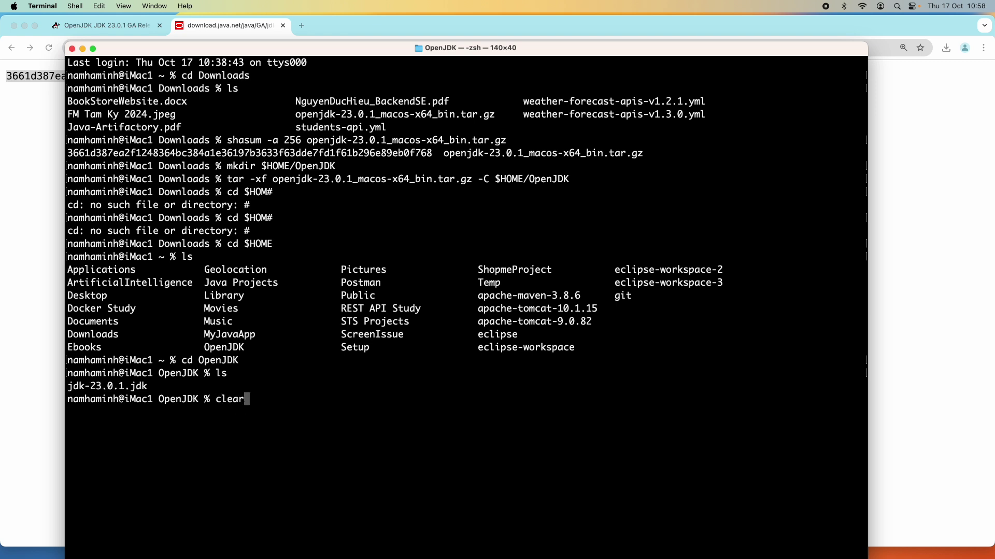
key("Return")
type("ls")
key("Return")
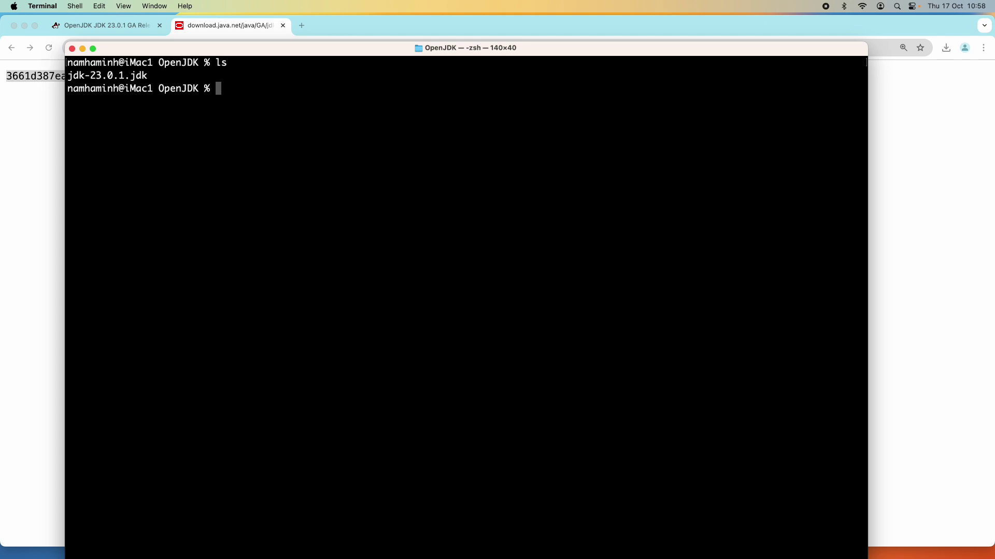
- Change into the jdk-23.0.1.jdk directory and list its contents
type("cd jdk")
key("Tab")
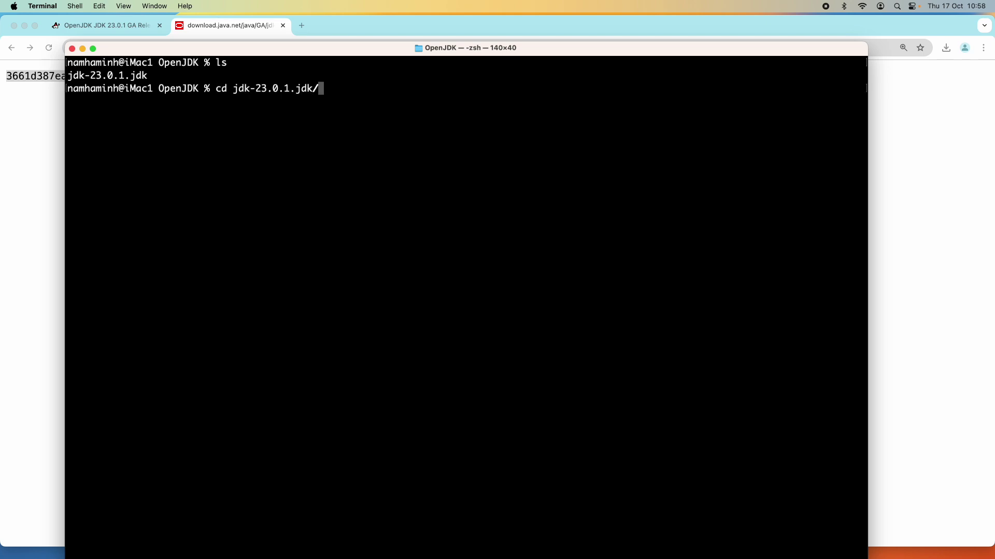
key("Return")
type("ls")
key("Return")
- Change into the Contents directory and list what it contains
type("c")
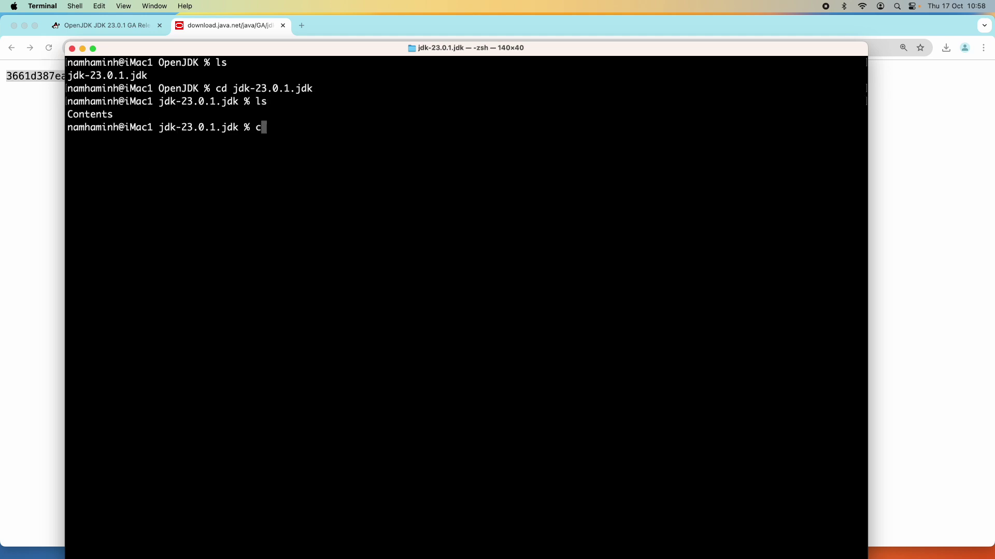
type("d C")
key("Tab")
key("Return")
type("ls")
key("Return")
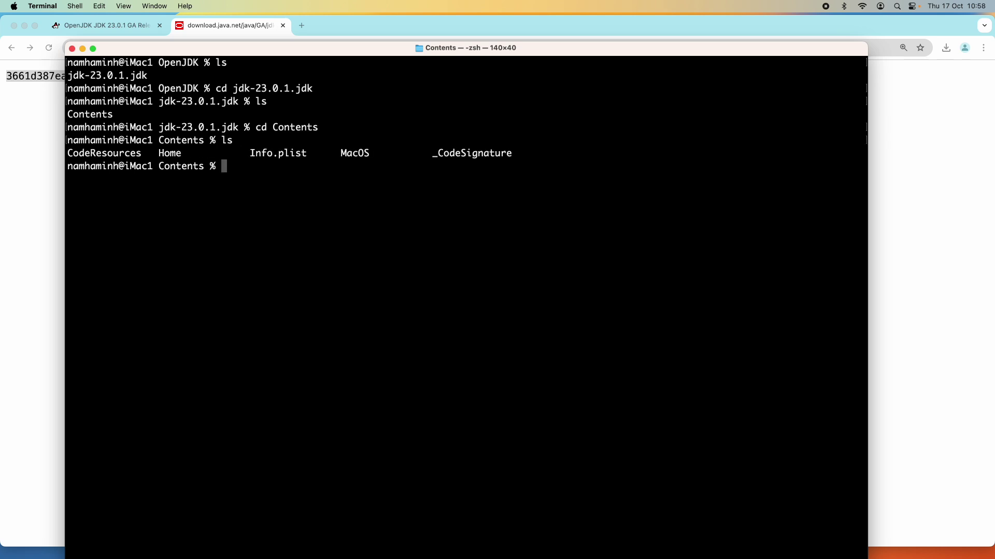
- Change into the Home directory inside Contents, list its contents, and shift the Terminal window slightly
type("cd Home")
key("Return")
type("ls")
key("Return")
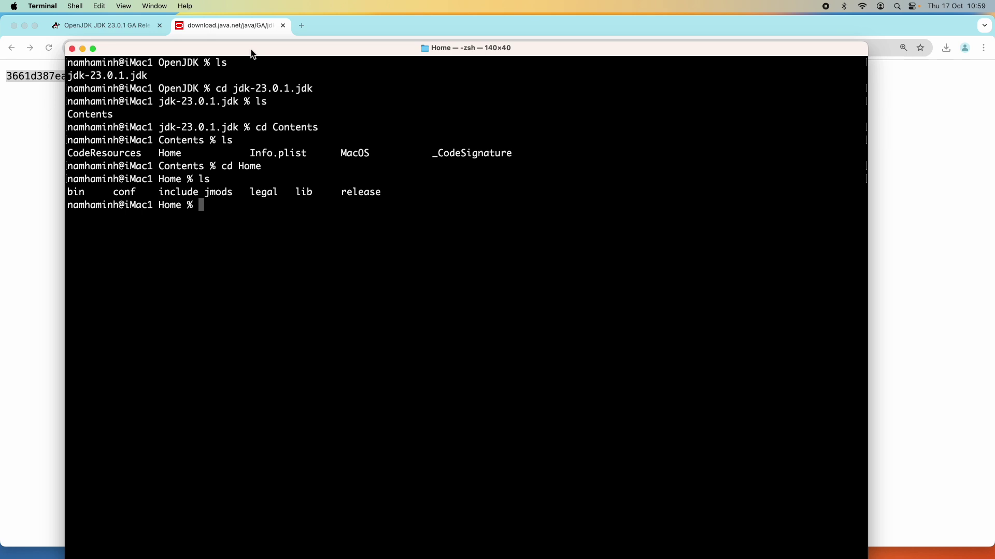
left_click_drag(251, 51, 263, 44)
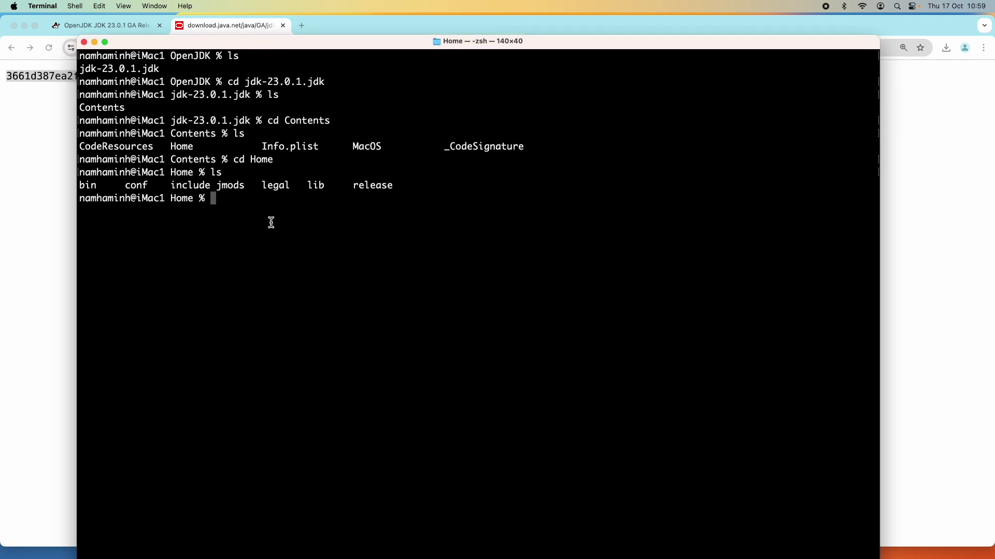
- Highlight the bin folder name and list the JDK tools it holds with ls bin
left_click(89, 187)
double_click(89, 186)
left_click(230, 204)
type("ls bin")
key("Return")
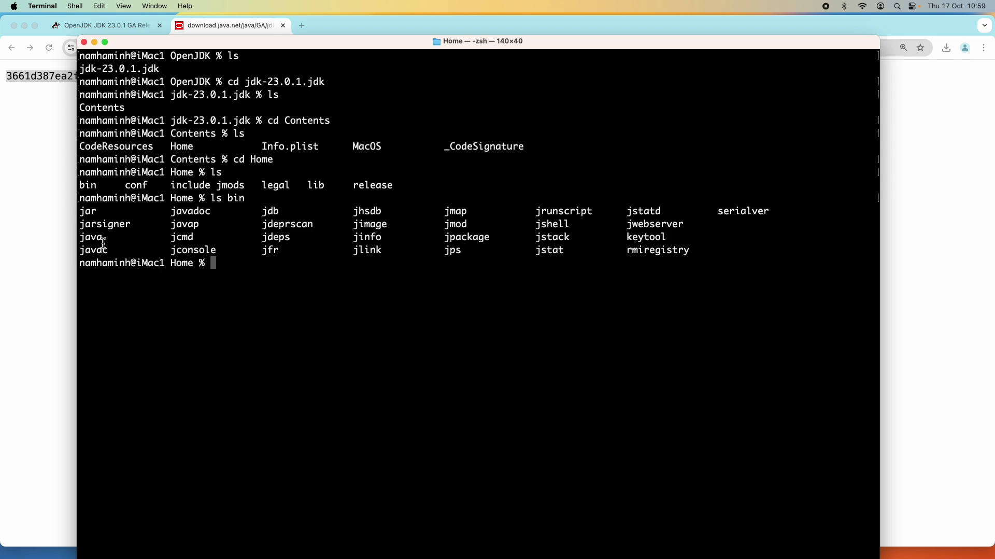
- Highlight the java, javac, jar and jarsigner tools one after another in the bin listing
double_click(89, 237)
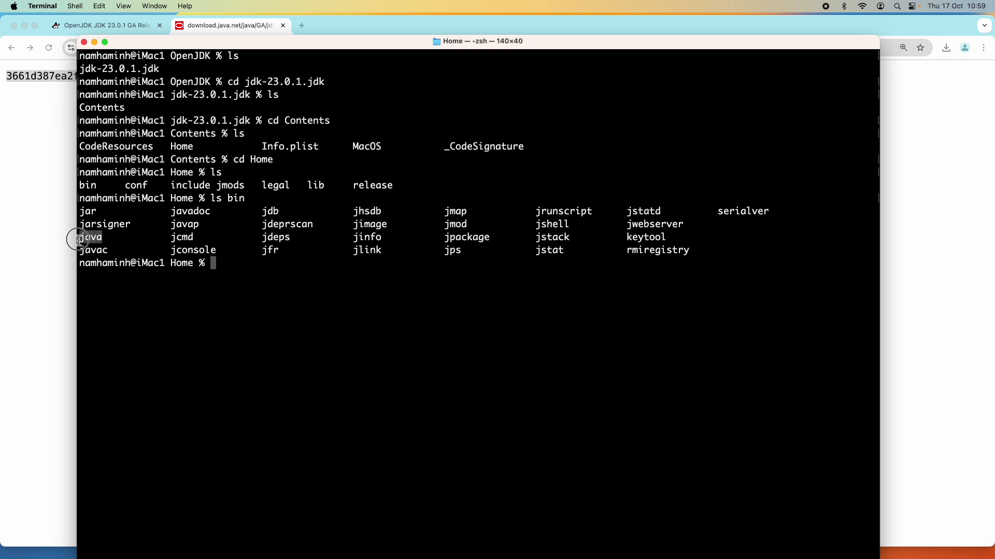
double_click(95, 250)
double_click(88, 212)
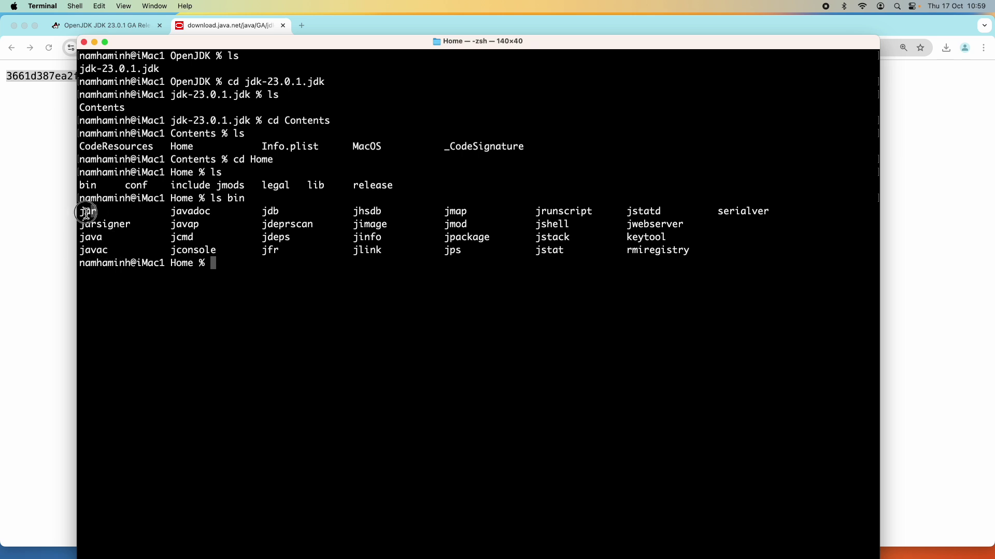
double_click(127, 224)
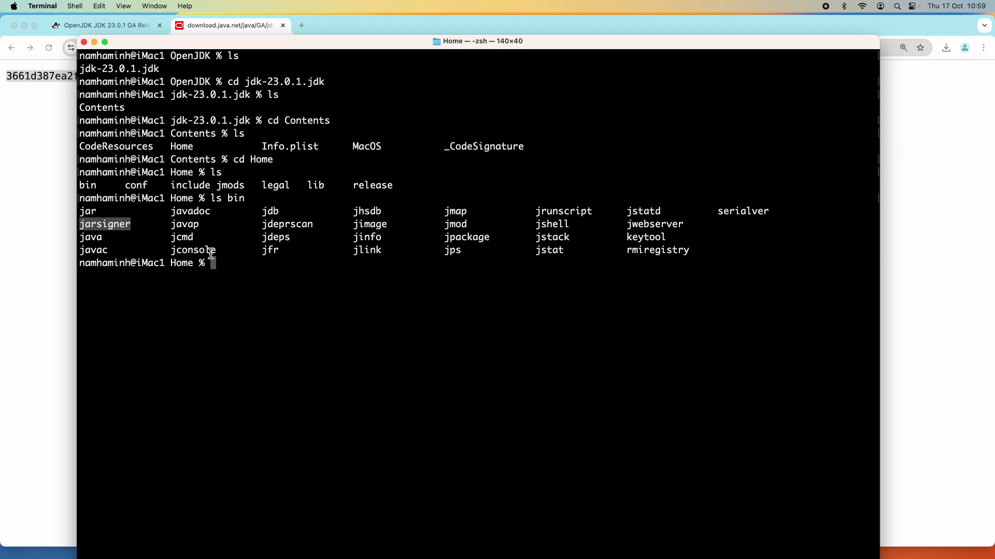
left_click(285, 267)
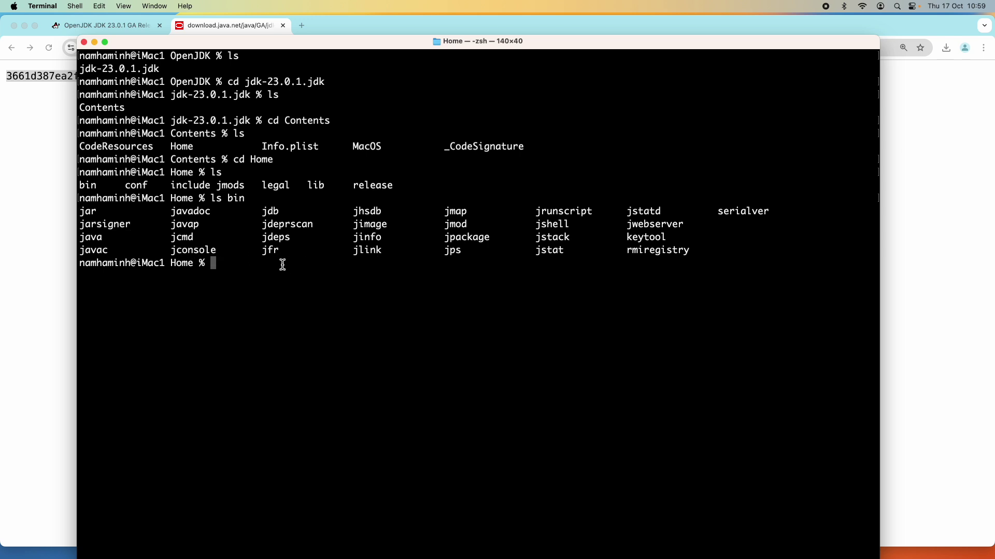
- Print the current directory's full path with pwd and highlight it
type("pwd")
key("Return")
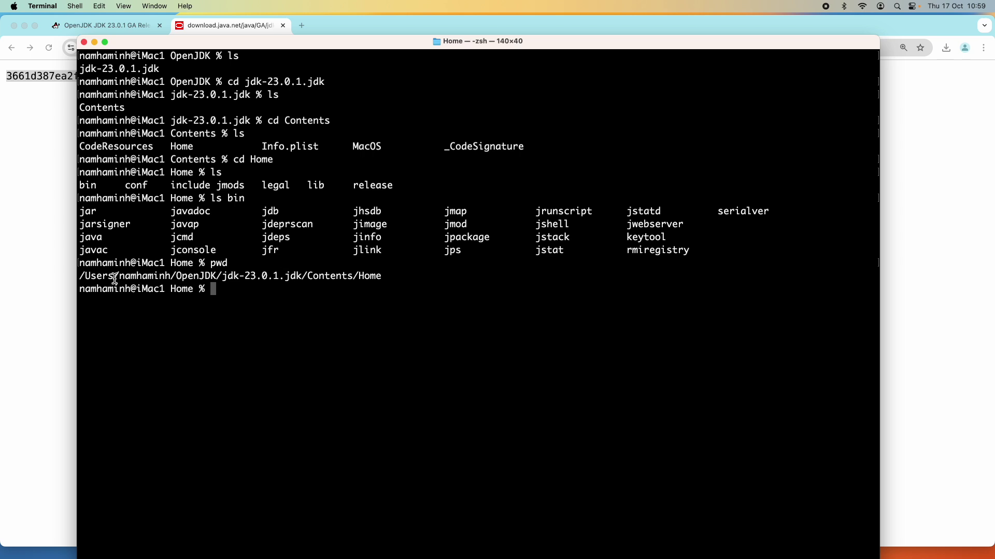
left_click_drag(385, 275, 78, 277)
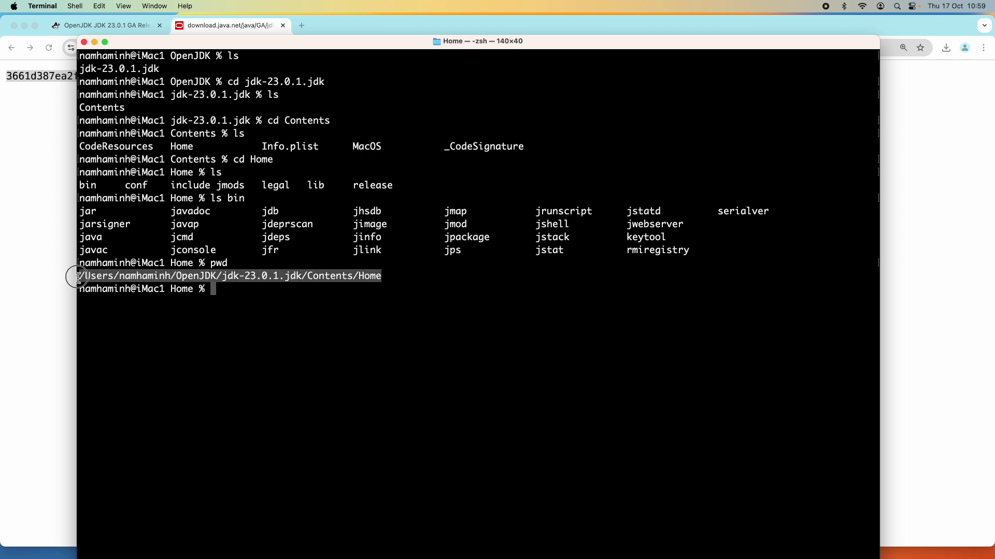
left_click(250, 293)
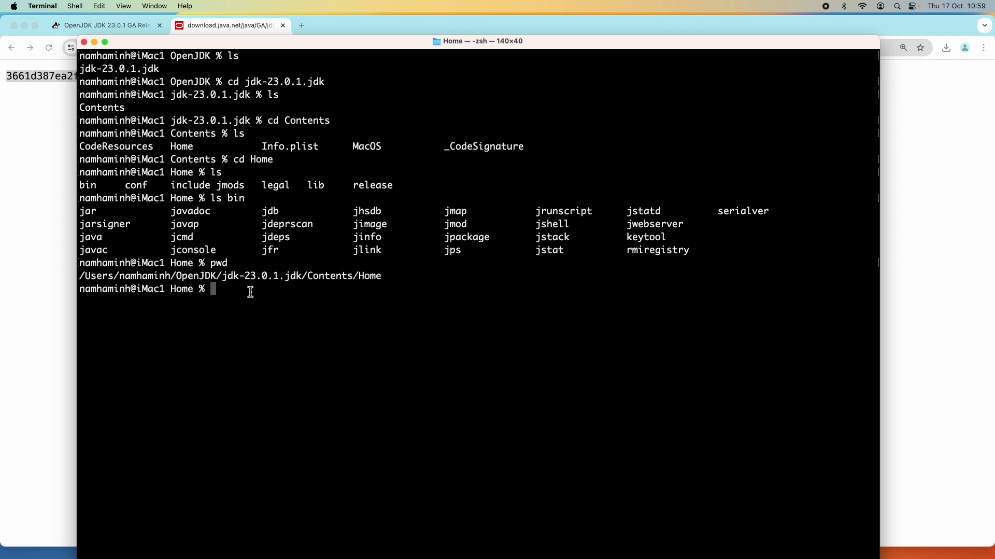
- Copy the OpenJDK/jdk-23.0.1.jdk/Contents/Home portion of the printed path to the clipboard
type("cd")
left_click_drag(382, 277, 181, 279)
right_click(182, 278)
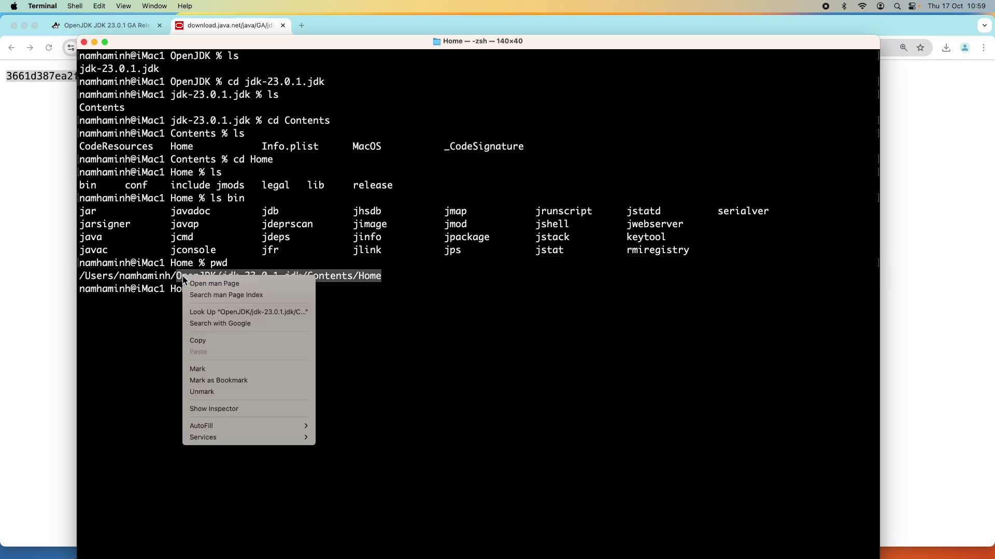
left_click(198, 341)
- Return to the home directory with cd $HOME and examine all its files, including hidden ones, using ls -la
type("cd ")
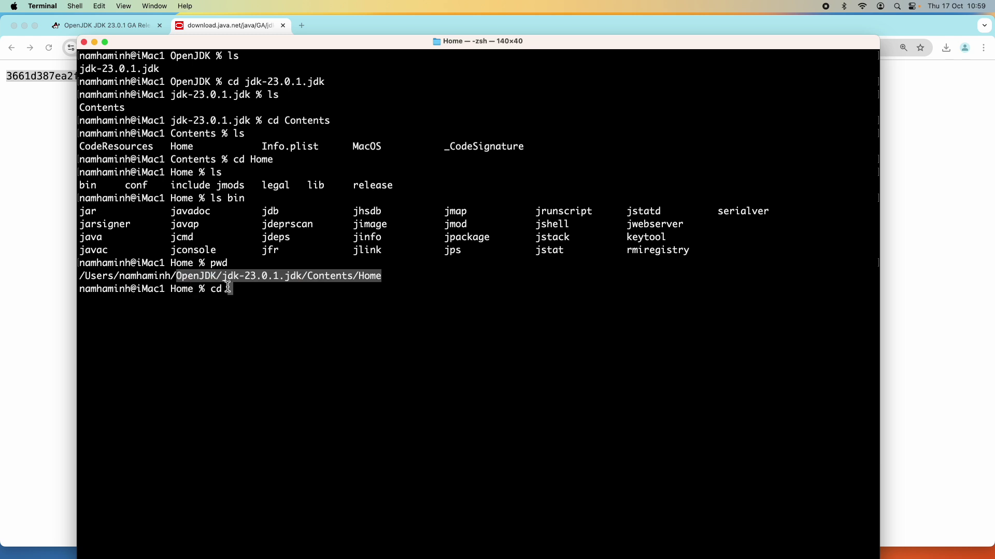
type("$HOME")
key("Return")
type("ls -la")
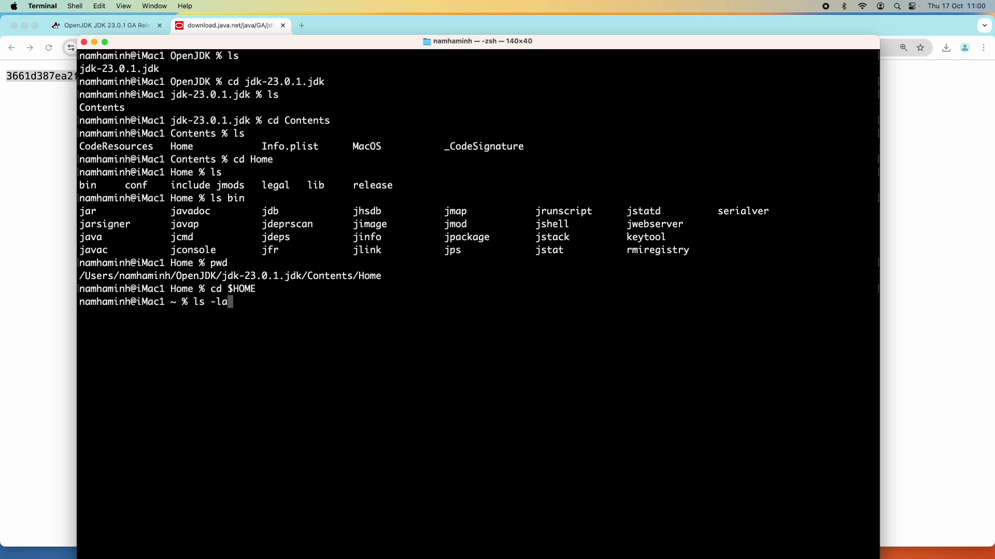
key("Return")
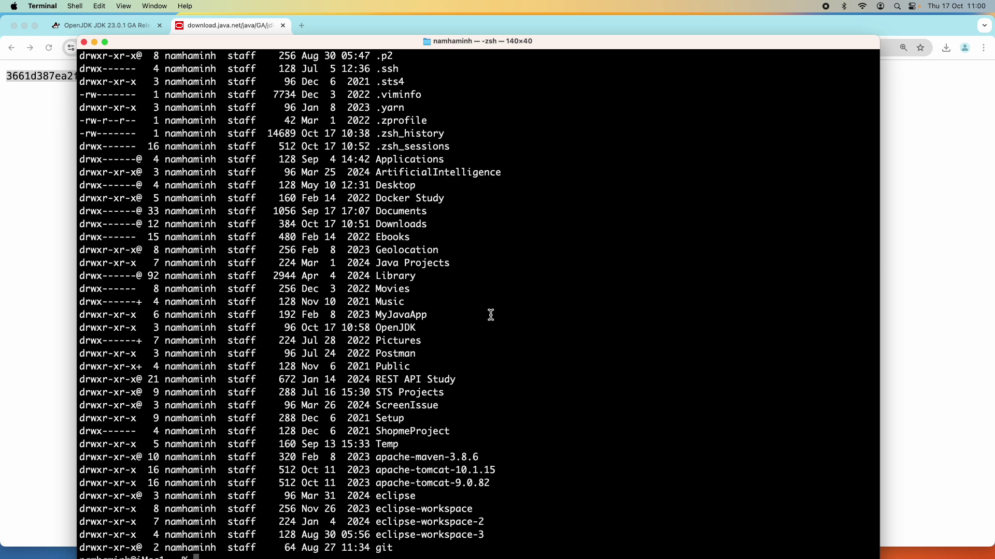
scroll(490, 315, "up", 1)
scroll(490, 315, "up", 1)
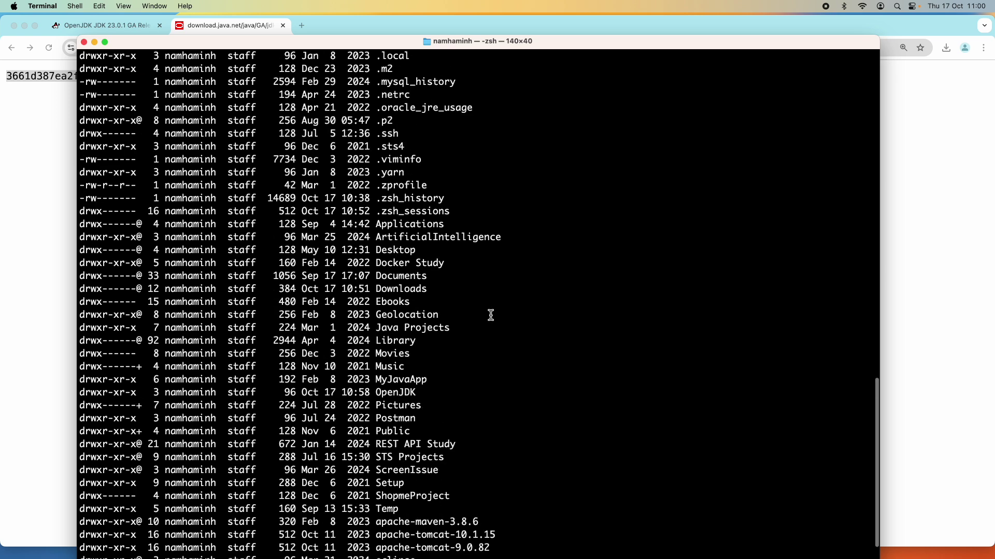
scroll(491, 315, "down", 2)
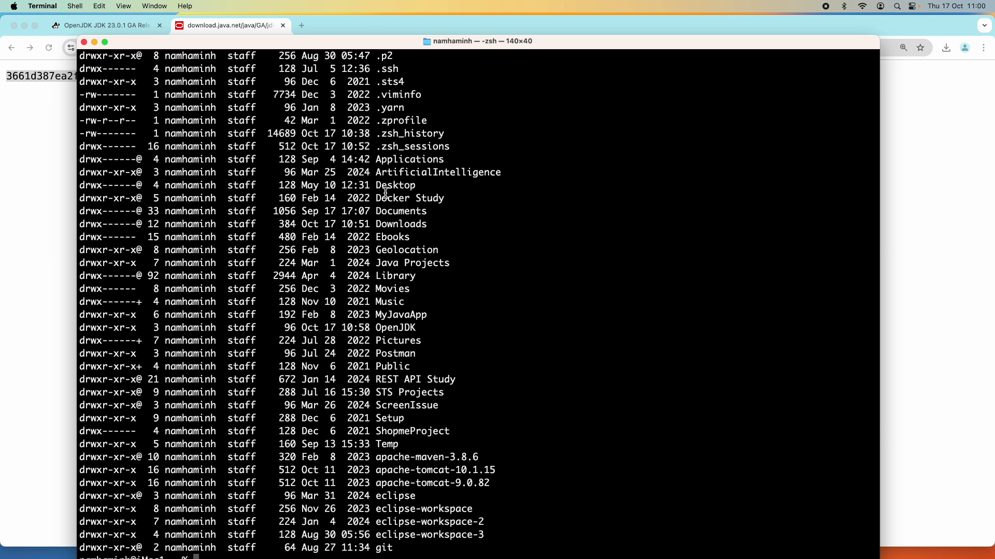
- Clear the terminal screen and move the Terminal window slightly upward
type("clear")
key("Return")
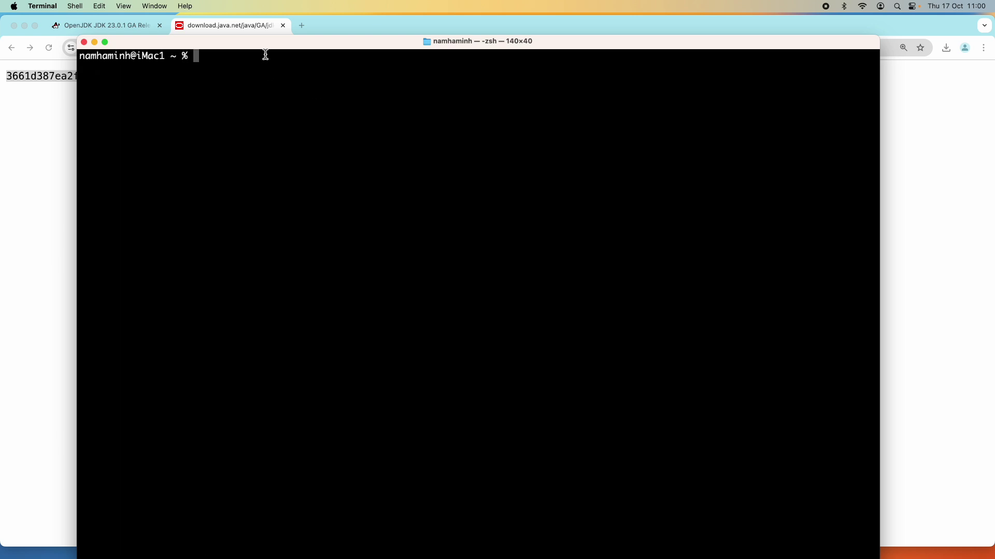
left_click_drag(267, 50, 272, 41)
- View the Terminal application's version information and close it again
left_click(77, 6)
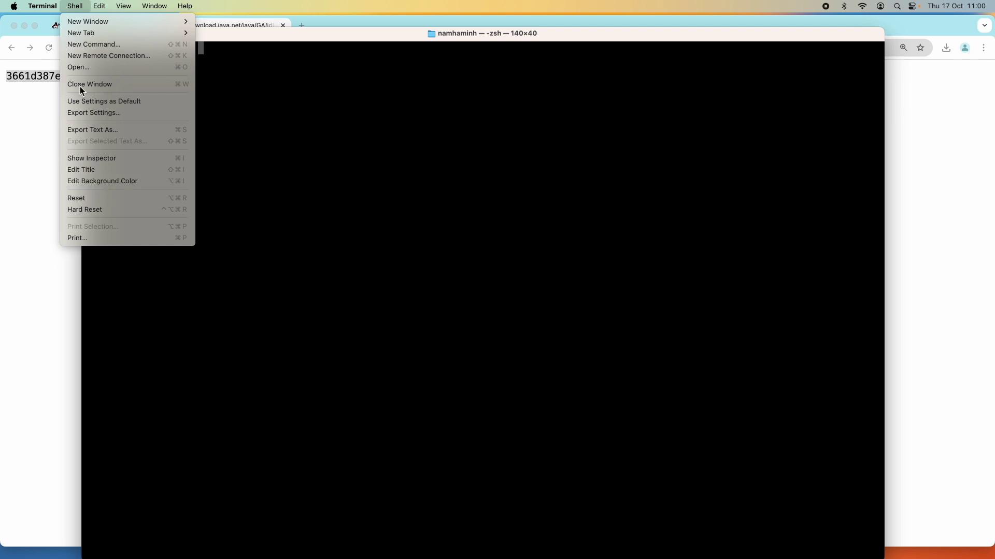
mouse_move(43, 6)
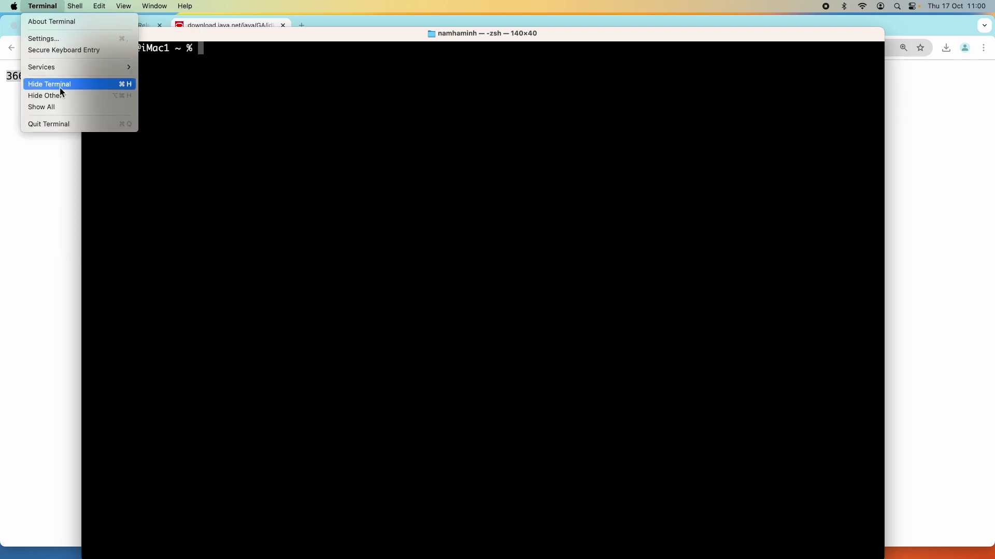
left_click(57, 22)
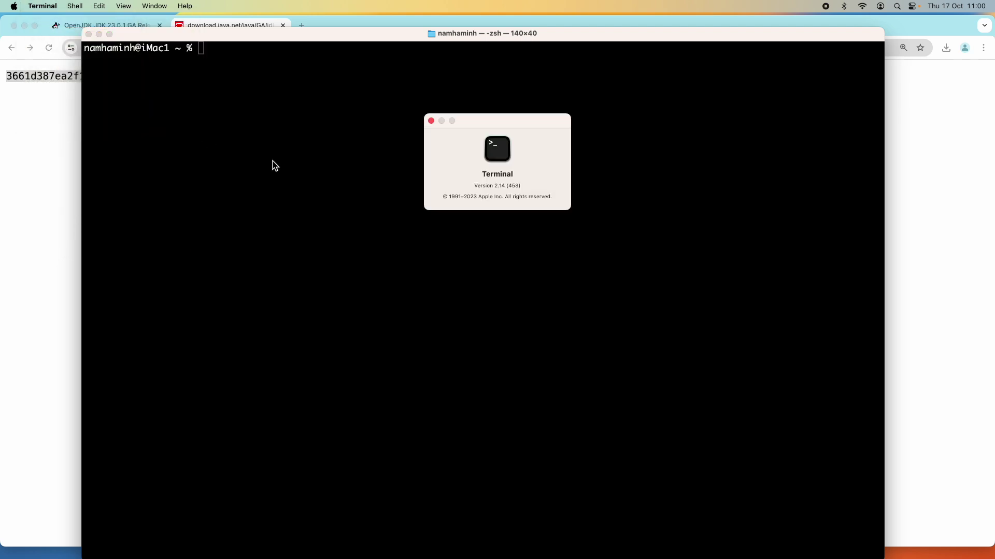
left_click(432, 122)
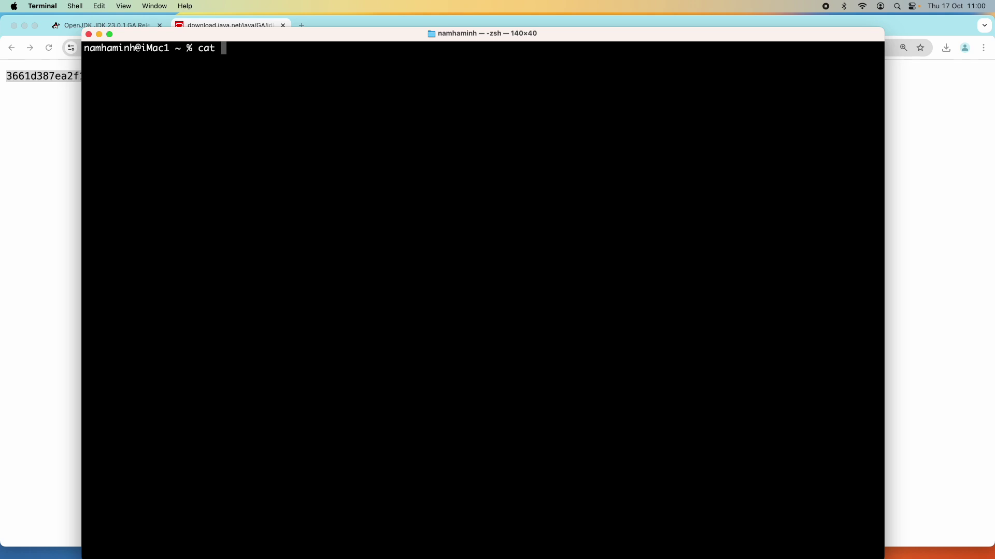
- Start writing a .zshrc file in the home directory by running cat > .zshrc
type(".")
type("z")
type("h")
type("src")
key("BackSpace")
key("BackSpace")
key("BackSpace")
key("BackSpace")
type("shrc")
key("Return")
- Enter the line export JAVA_HOME=$HOME/OpenJDK/jdk-23.0.1.jdk/Contents/Home into .zshrc, pasting the copied JDK path after $HOME/
type("export ")
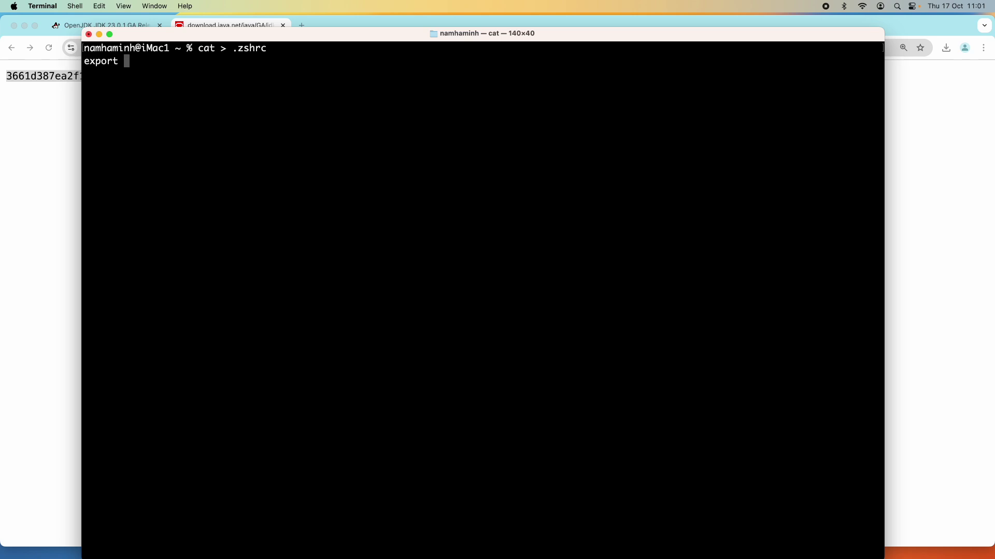
type("JAVA_HOME=$HOME")
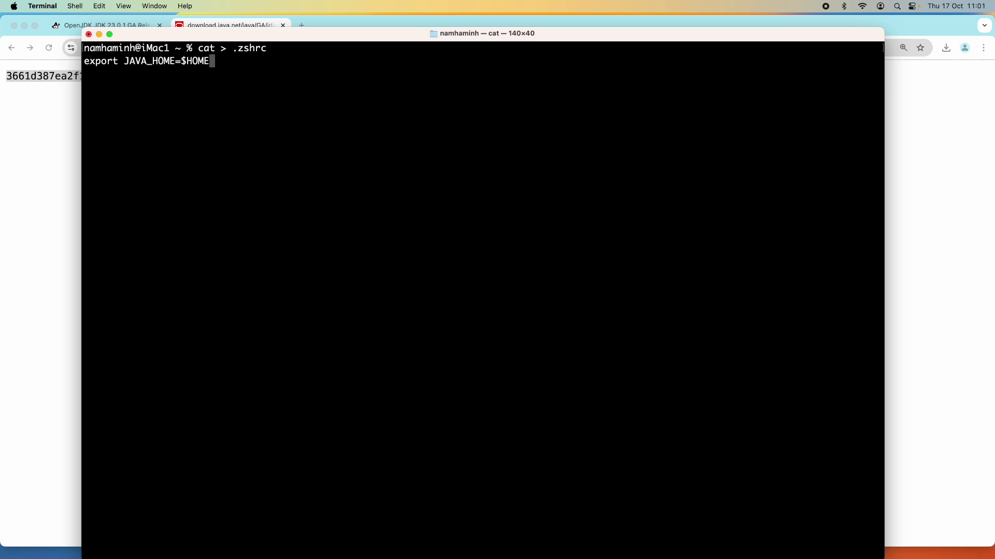
type("/")
left_click(99, 5)
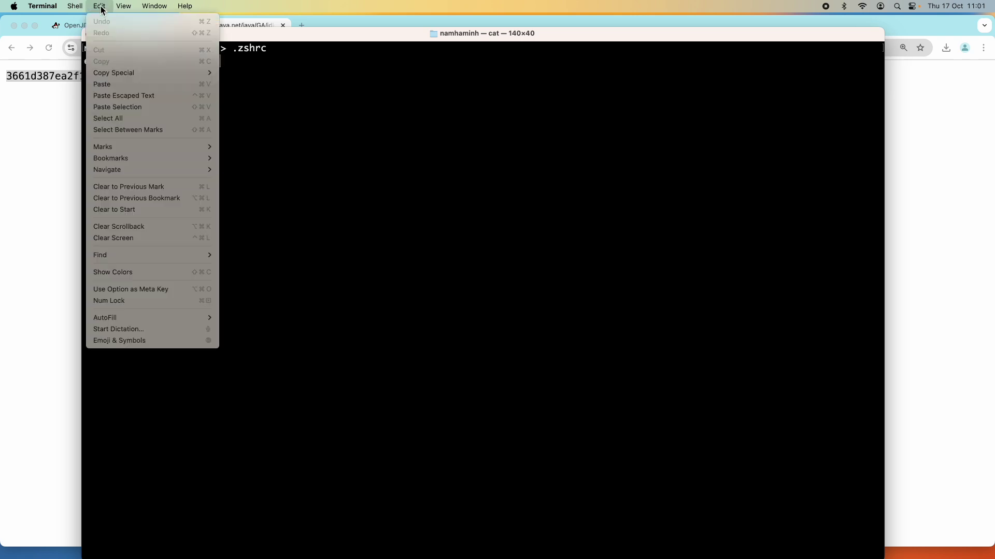
left_click(132, 85)
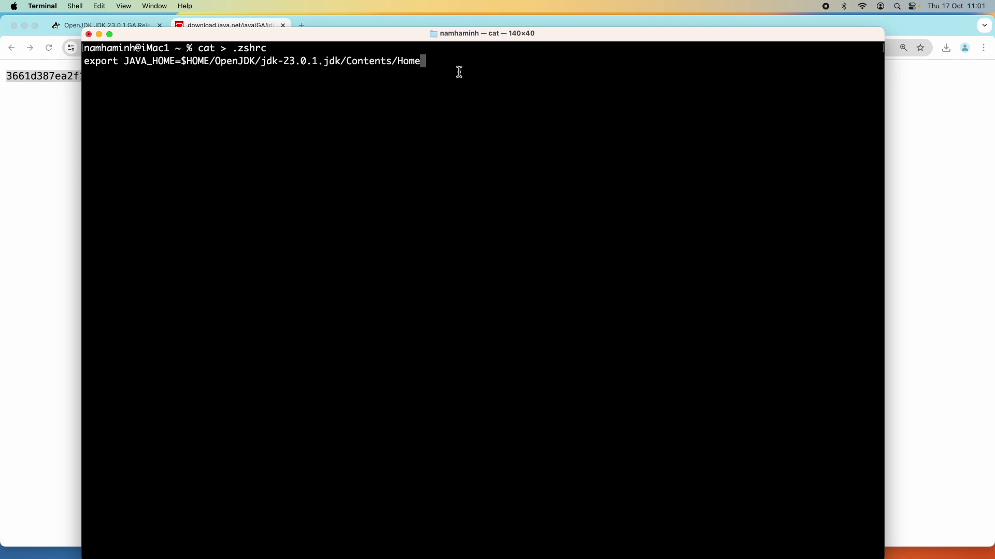
key("Return")
- Add the line export PATH=$JAVA_HOME/bin:$PATH to .zshrc and end the file input
type("export PATH=")
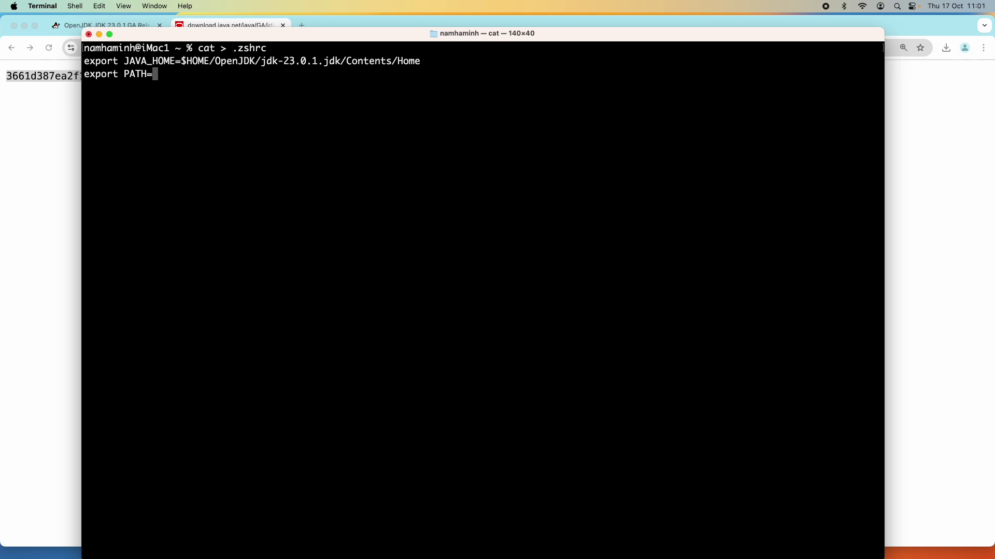
type("$JAVA_HOME/bin")
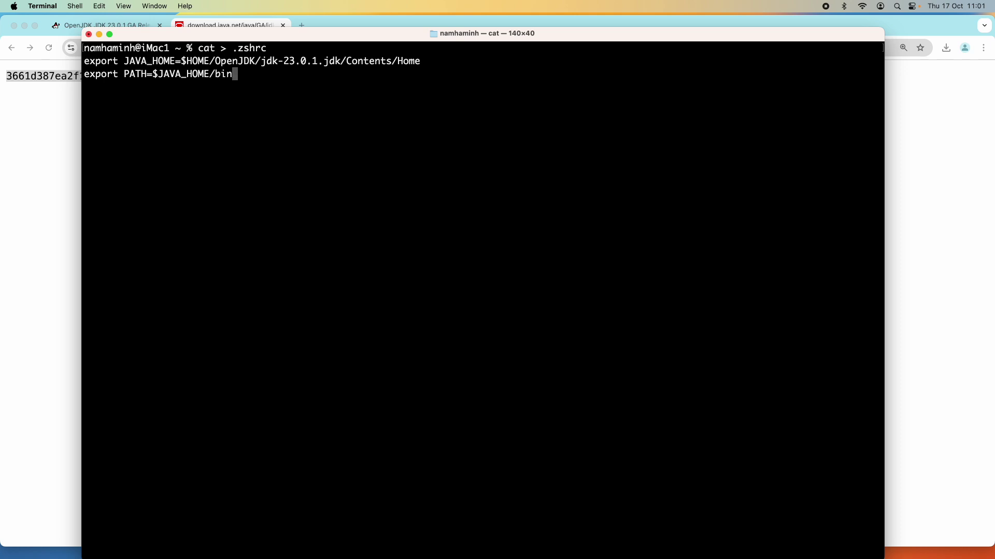
type(":$PATH")
key("Return")
key("ctrl+d")
- Display the contents of .zshrc with cat .zshrc and check Java in the current session with java -version
type("cat .zshrc")
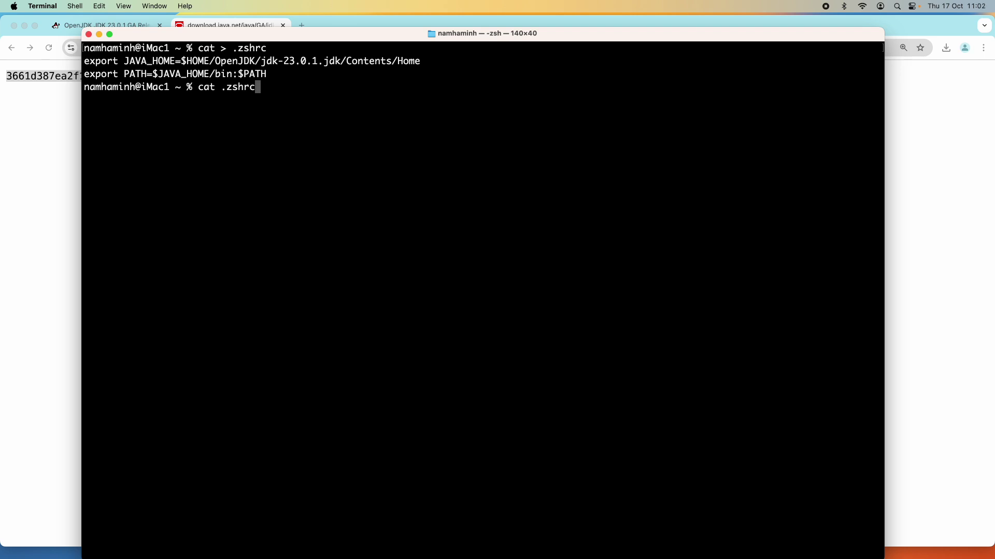
key("Return")
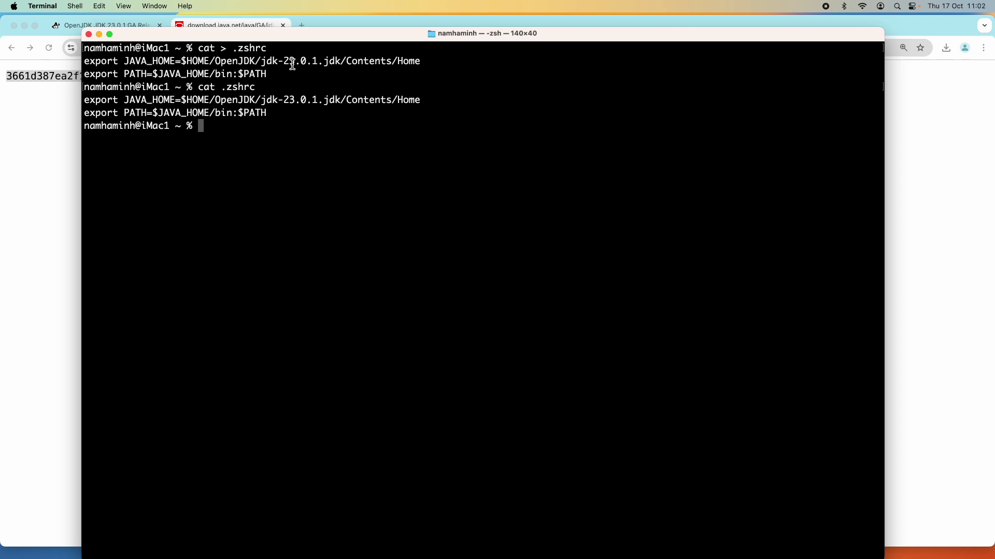
type("java -version")
key("Return")
- Restart Terminal by exiting the shell session, quitting the application and launching it again from a Spotlight search
type("exit")
key("Return")
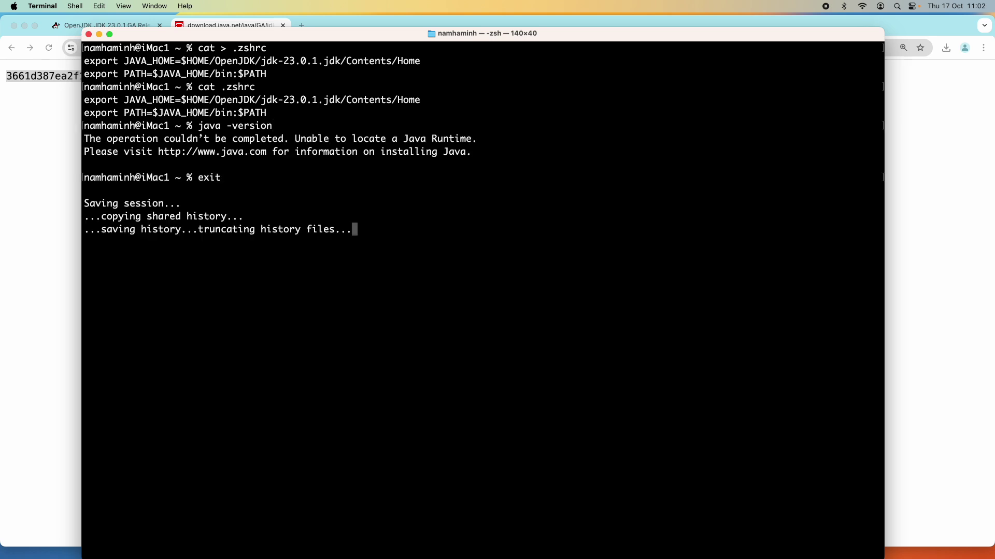
right_click(730, 533)
left_click(731, 494)
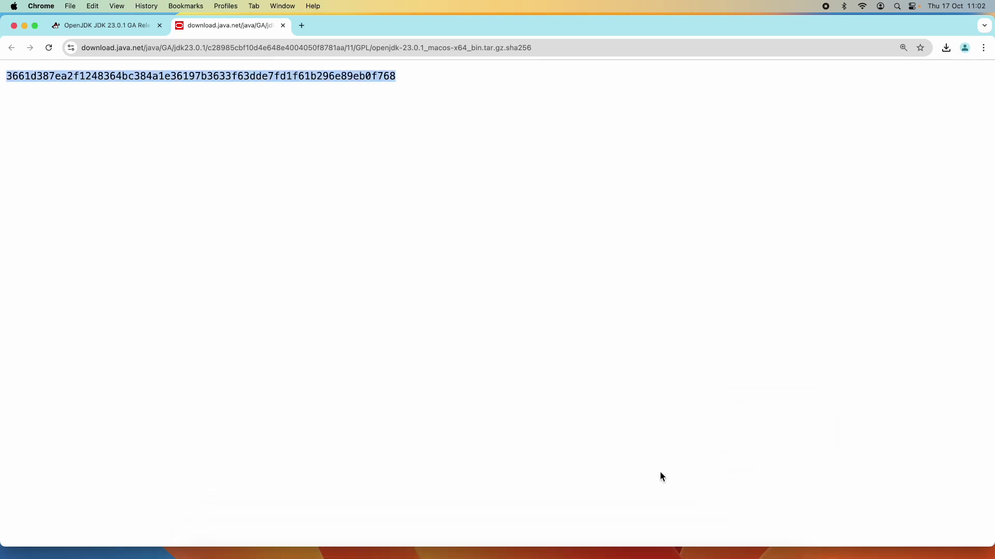
key("super+space")
type("termina")
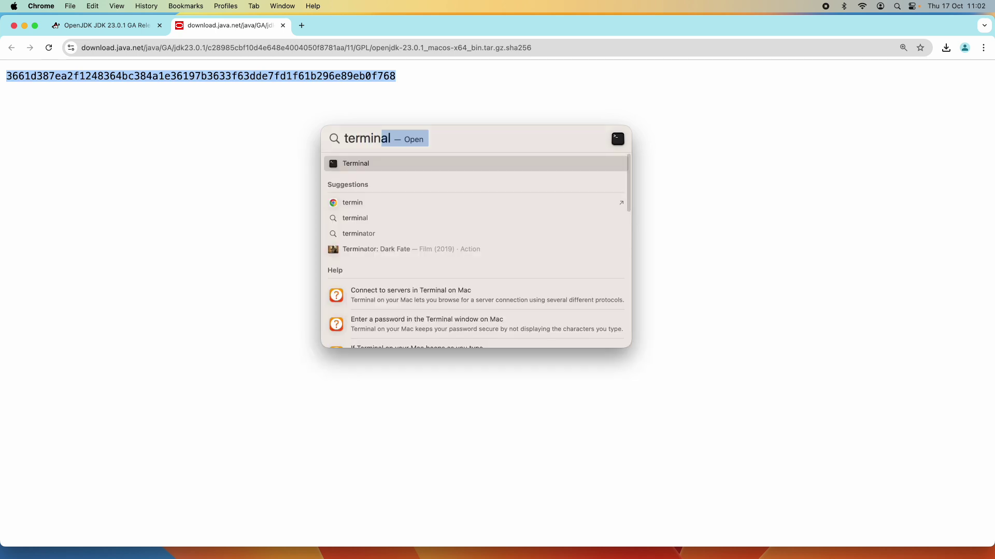
key("Return")
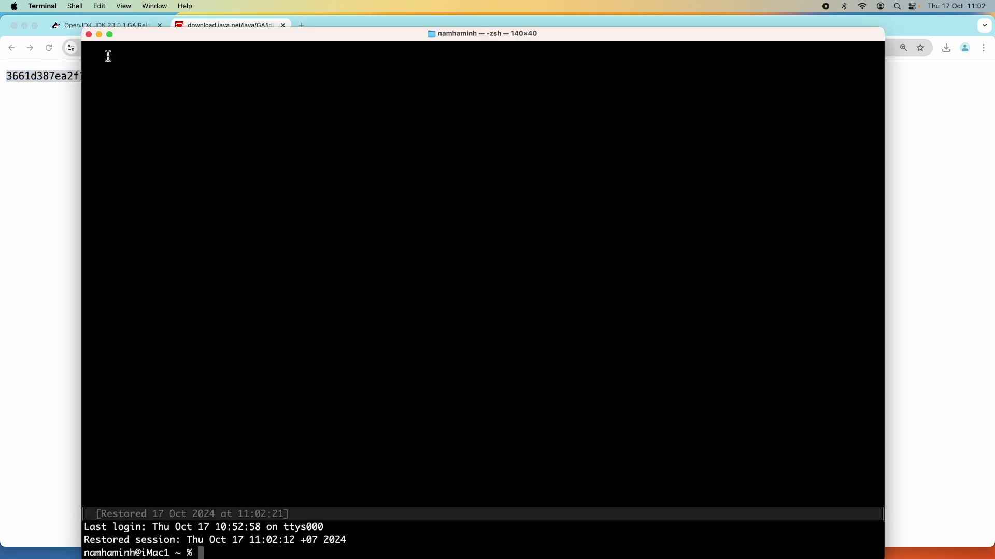
- Clear the restored session's screen, run java -version and highlight the OpenJDK version line in its output
type("clear")
key("Return")
type("java -version")
key("Return")
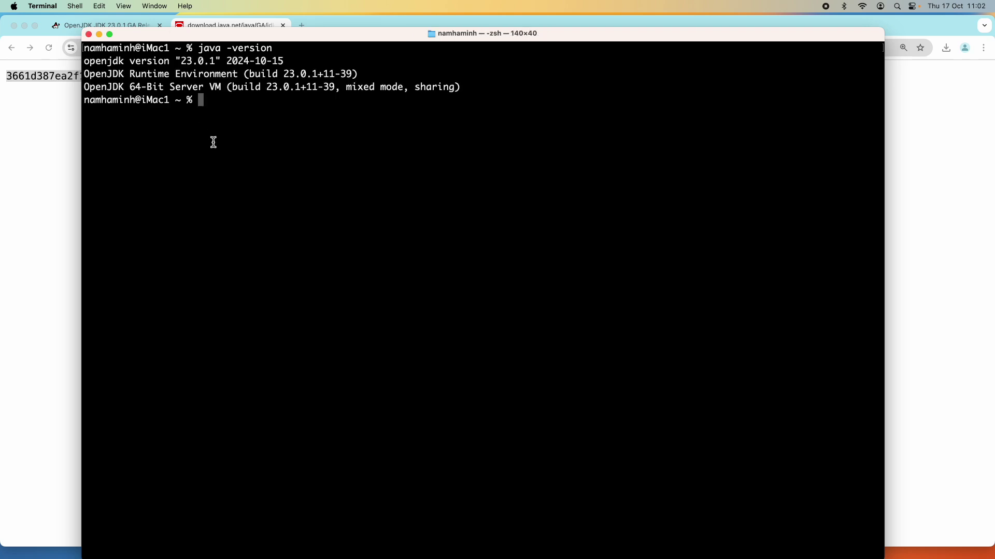
left_click_drag(84, 61, 285, 64)
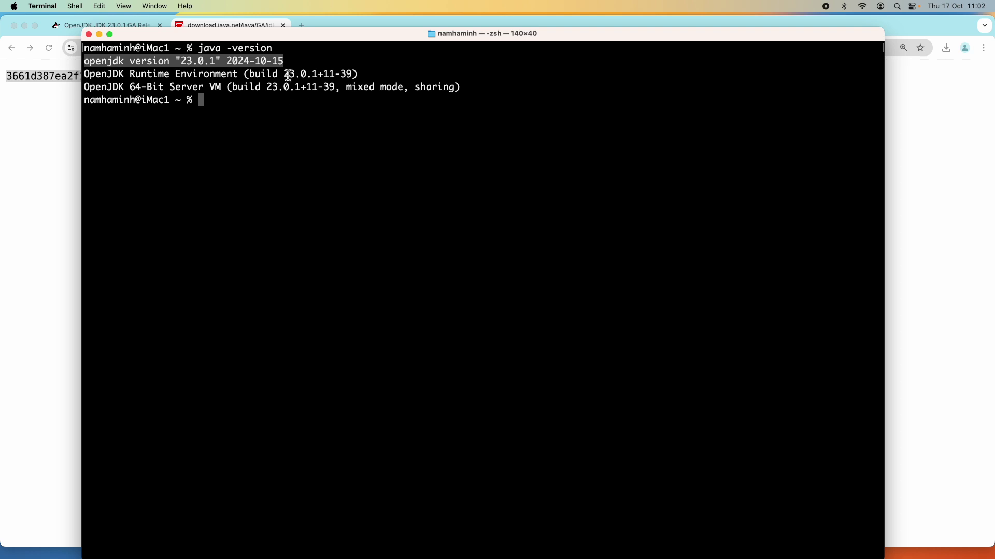
- Move the Terminal window slightly upward, run javac -version, and highlight its output and both version-check commands
left_click_drag(277, 37, 282, 29)
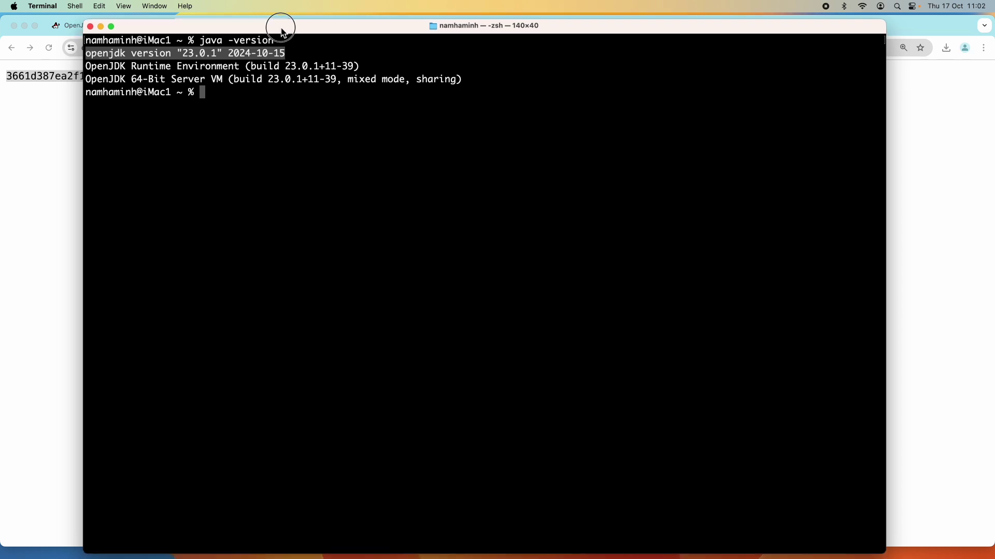
left_click(259, 98)
type("javac -version")
key("Return")
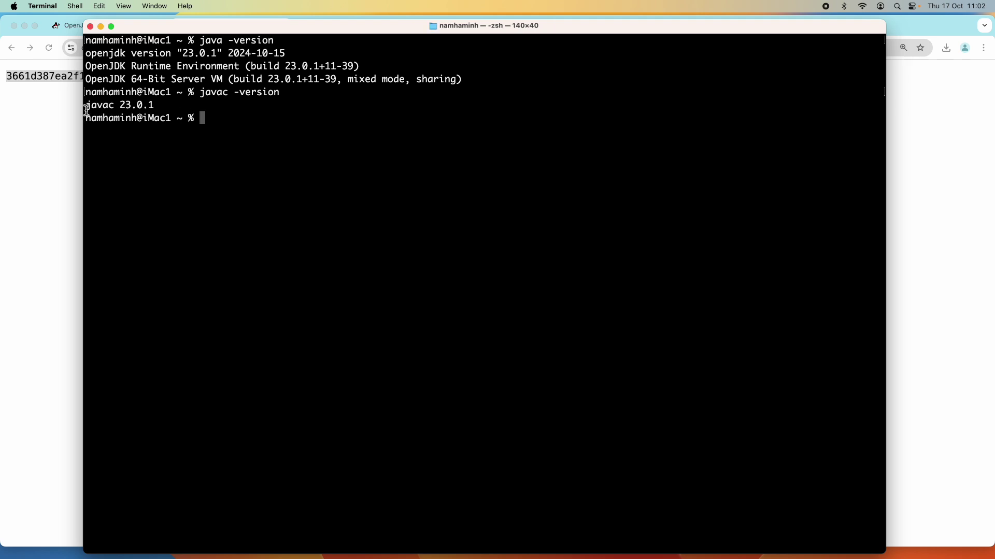
left_click_drag(82, 104, 173, 102)
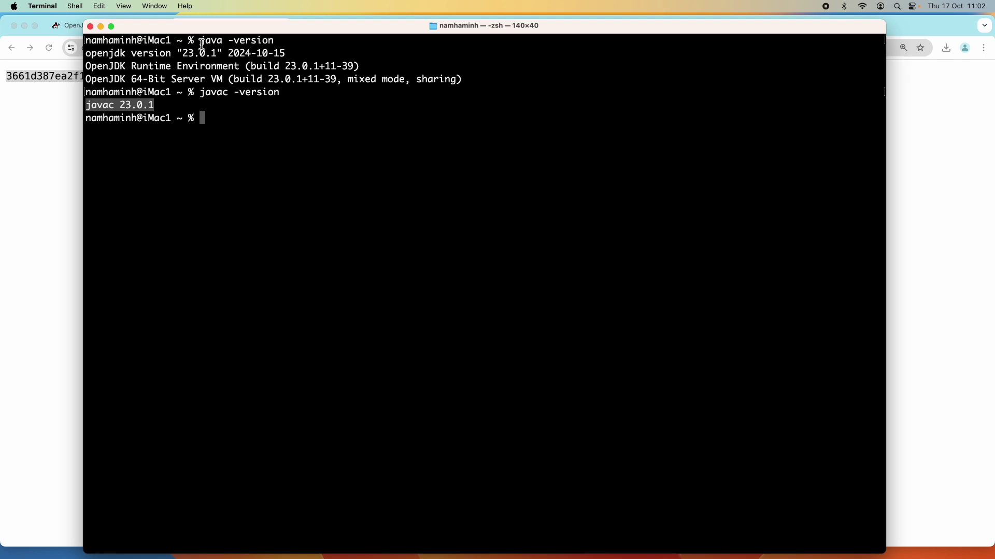
left_click_drag(200, 41, 285, 39)
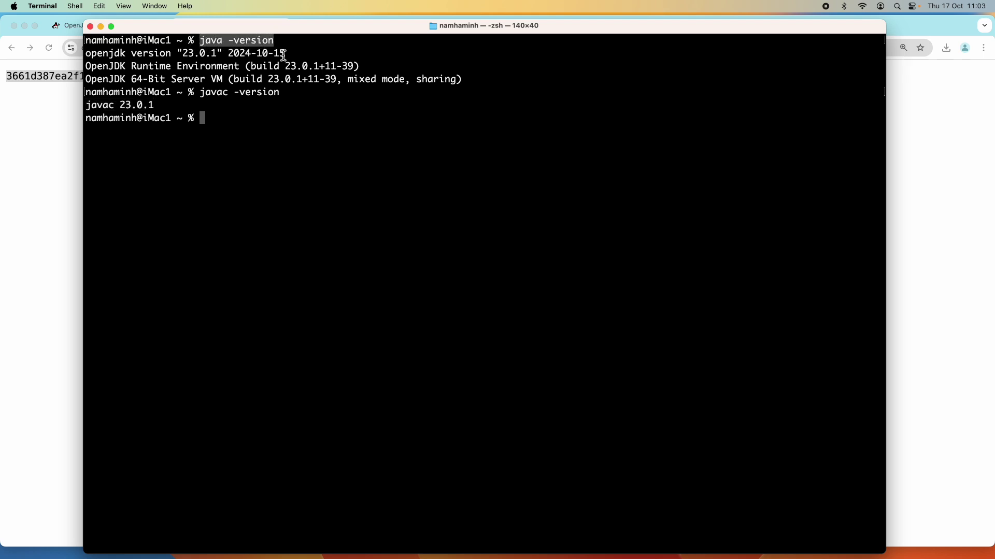
left_click_drag(201, 93, 289, 93)
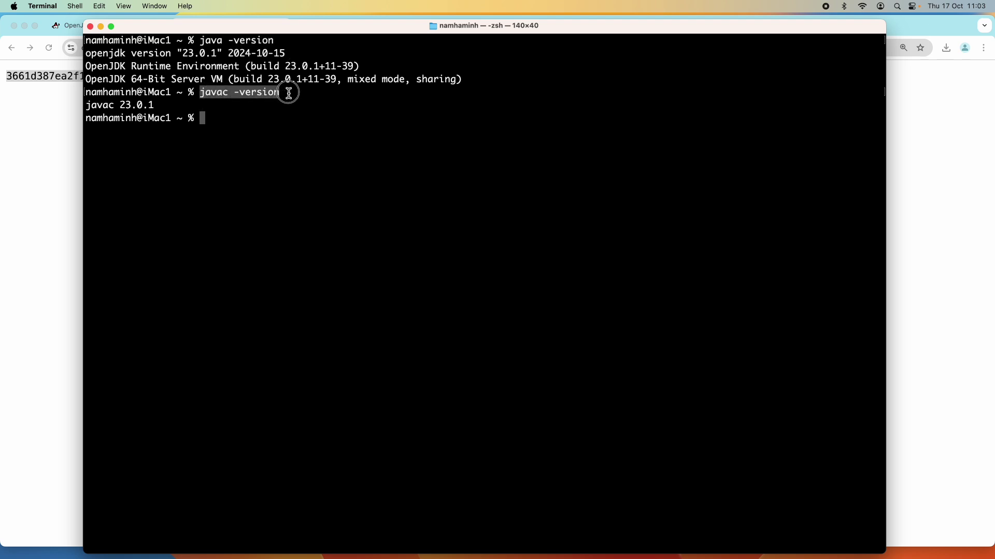